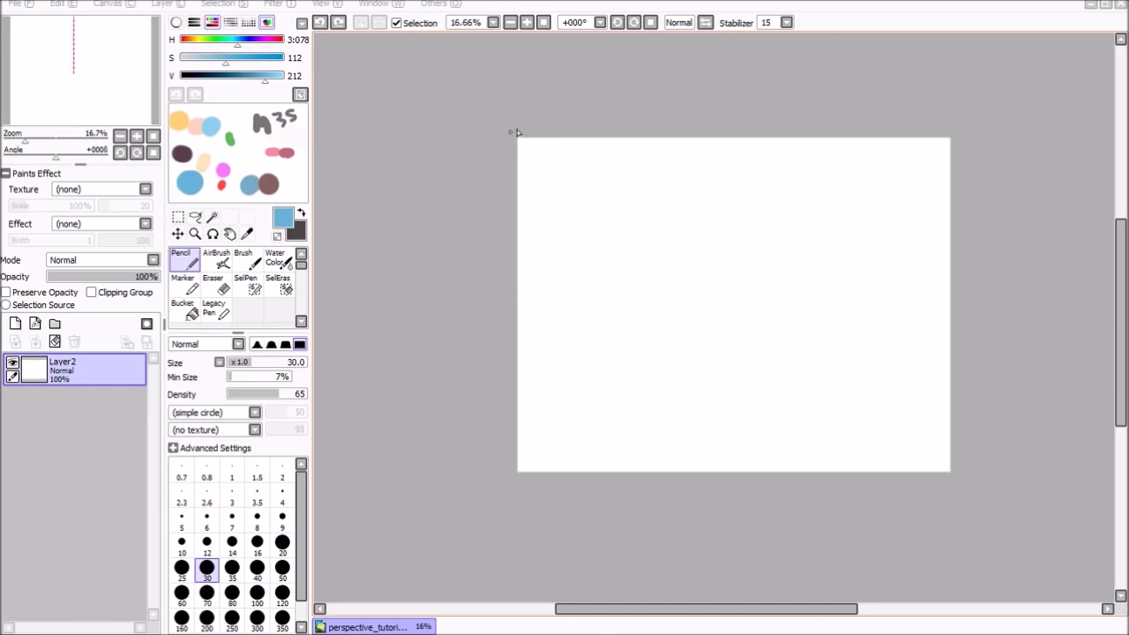
pyautogui.moveTo(567, 149)
pyautogui.mouseDown()
pyautogui.moveTo(735, 326)
pyautogui.moveTo(748, 121)
pyautogui.moveTo(723, 327)
pyautogui.moveTo(903, 209)
pyautogui.mouseUp()
pyautogui.moveTo(725, 328)
pyautogui.mouseDown()
pyautogui.moveTo(799, 377)
pyautogui.moveTo(671, 368)
pyautogui.mouseUp()
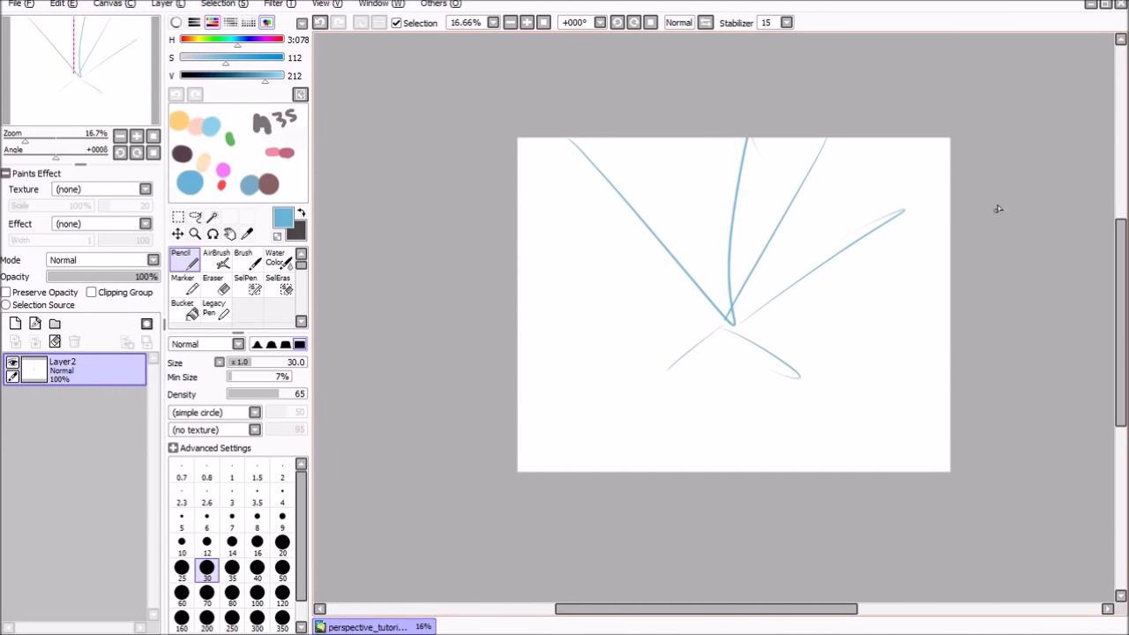
pyautogui.moveTo(757, 290)
pyautogui.mouseDown()
pyautogui.moveTo(1000, 227)
pyautogui.moveTo(930, 287)
pyautogui.moveTo(862, 418)
pyautogui.moveTo(938, 366)
pyautogui.mouseUp()
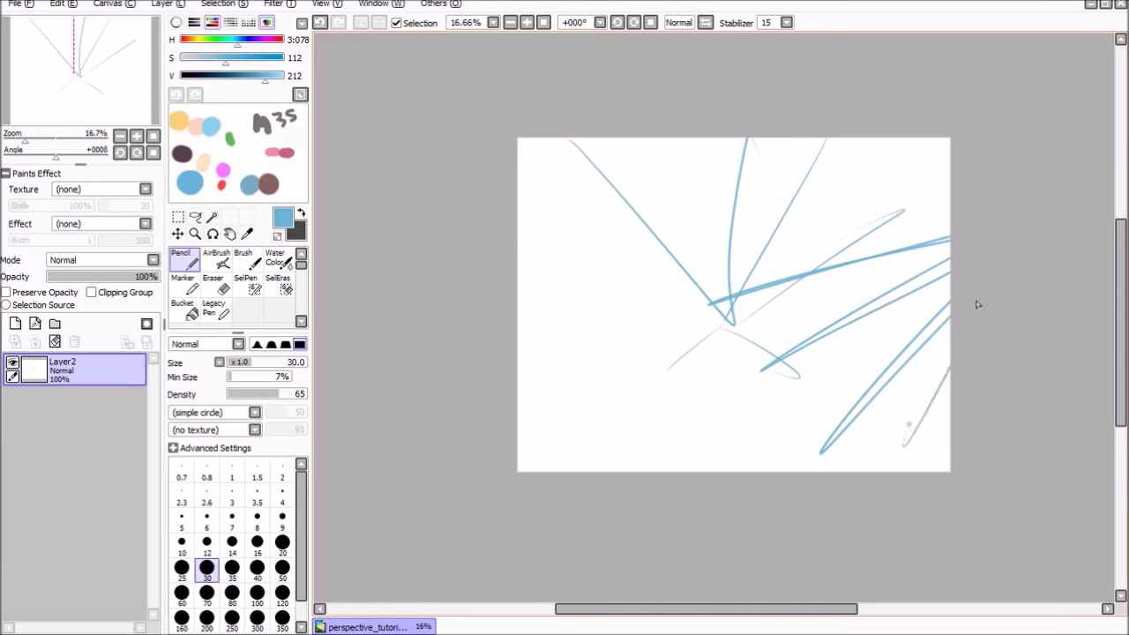
pyautogui.moveTo(1021, 227); pyautogui.dragTo(779, 374)
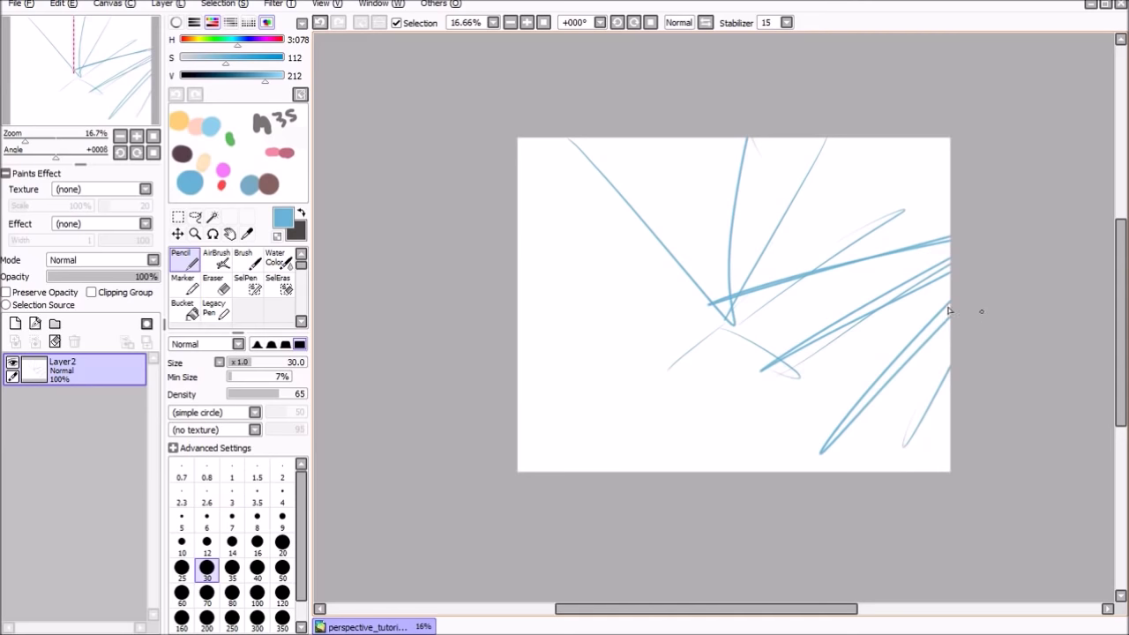
# Step: Replace the scribbled layer with a new blank layer
pyautogui.click(15, 323)
pyautogui.moveTo(38, 405); pyautogui.dragTo(74, 344)
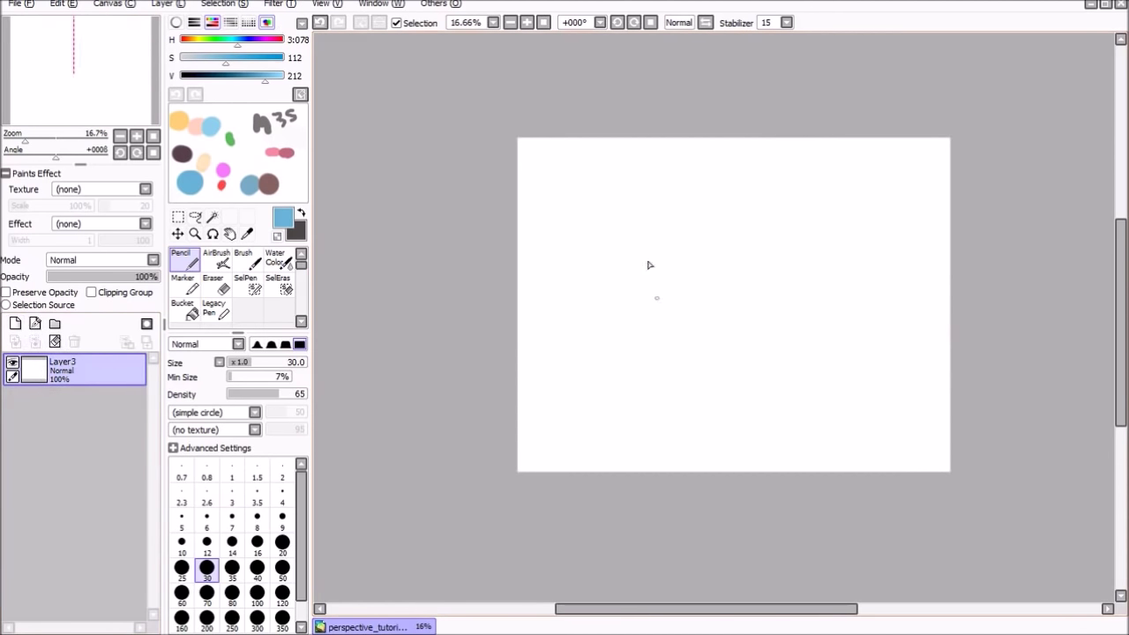
# Step: Sketch a rough blue box in the middle of the canvas, with a square front face and a narrow top face
pyautogui.moveTo(648, 226)
pyautogui.mouseDown()
pyautogui.moveTo(645, 348)
pyautogui.moveTo(818, 216)
pyautogui.moveTo(813, 360)
pyautogui.mouseUp()
pyautogui.moveTo(637, 373); pyautogui.dragTo(815, 374)
pyautogui.moveTo(649, 229)
pyautogui.mouseDown()
pyautogui.moveTo(703, 202)
pyautogui.moveTo(812, 201)
pyautogui.moveTo(797, 203)
pyautogui.moveTo(825, 222)
pyautogui.mouseUp()
pyautogui.moveTo(649, 231)
pyautogui.mouseDown()
pyautogui.moveTo(662, 372)
pyautogui.moveTo(788, 378)
pyautogui.moveTo(812, 305)
pyautogui.mouseUp()
pyautogui.moveTo(645, 243)
pyautogui.mouseDown()
pyautogui.moveTo(647, 367)
pyautogui.moveTo(651, 230)
pyautogui.moveTo(839, 234)
pyautogui.mouseUp()
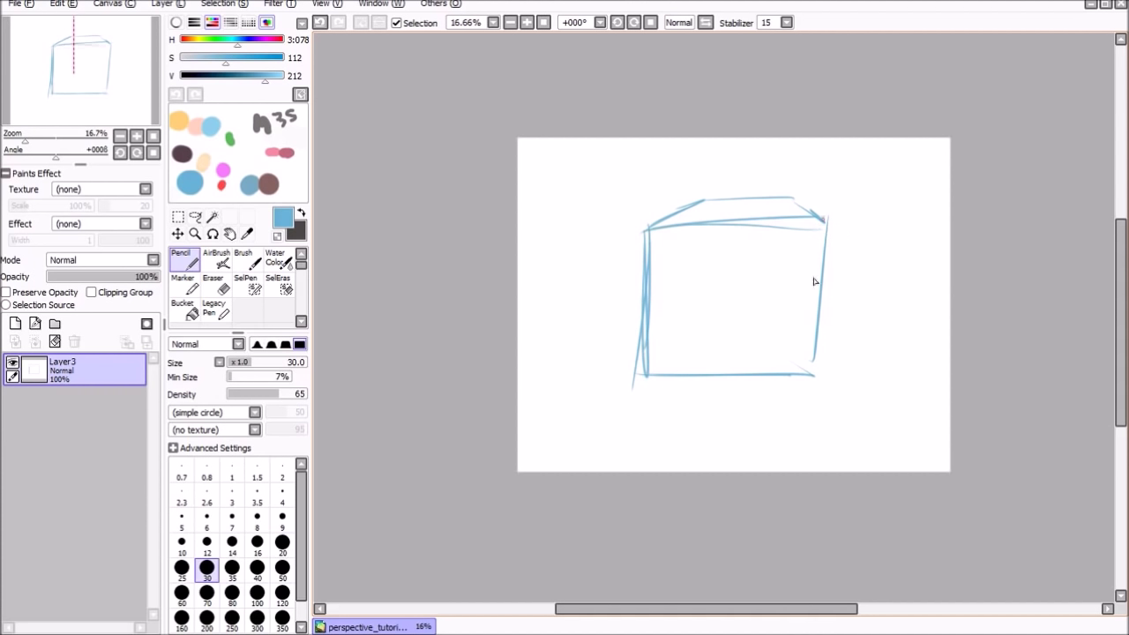
# Step: Reinforce the side and bottom edges of the central box's front face with extra pencil strokes
pyautogui.moveTo(813, 277); pyautogui.dragTo(797, 357)
pyautogui.moveTo(663, 371); pyautogui.dragTo(817, 359)
pyautogui.moveTo(823, 223); pyautogui.dragTo(814, 380)
pyautogui.moveTo(649, 234)
pyautogui.mouseDown()
pyautogui.moveTo(640, 371)
pyautogui.moveTo(797, 353)
pyautogui.mouseUp()
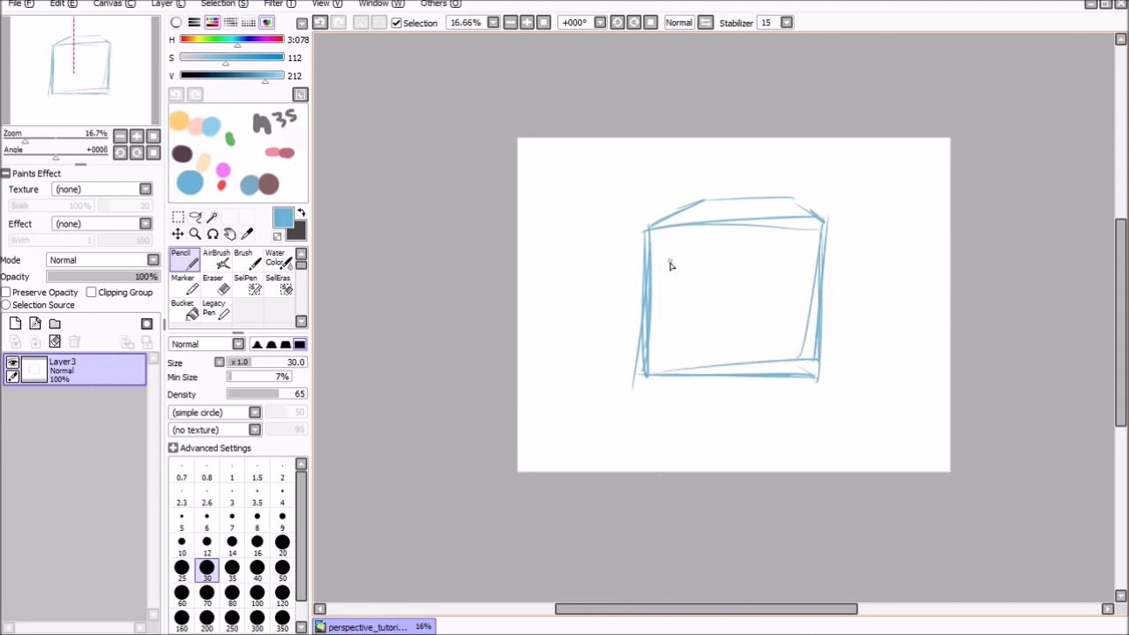
# Step: Sketch a partial box at the canvas's right edge, with its side face angled outward and a flat upper edge
pyautogui.moveTo(854, 325)
pyautogui.mouseDown()
pyautogui.moveTo(857, 406)
pyautogui.moveTo(854, 294)
pyautogui.moveTo(925, 355)
pyautogui.moveTo(922, 378)
pyautogui.mouseUp()
pyautogui.moveTo(854, 414); pyautogui.dragTo(902, 479)
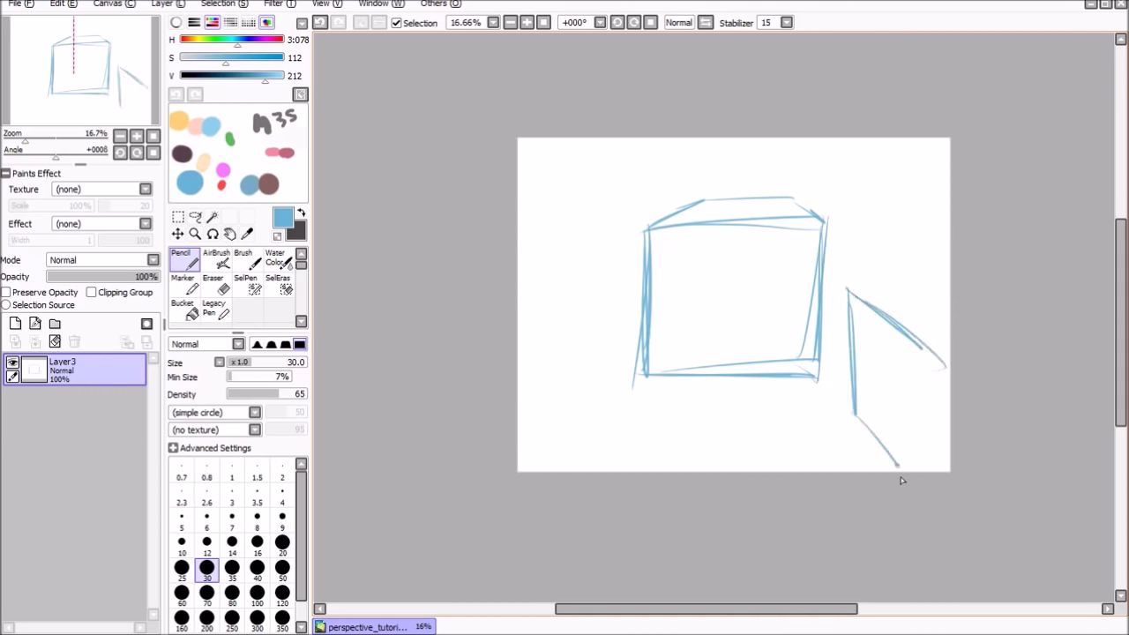
pyautogui.moveTo(847, 287); pyautogui.dragTo(948, 304)
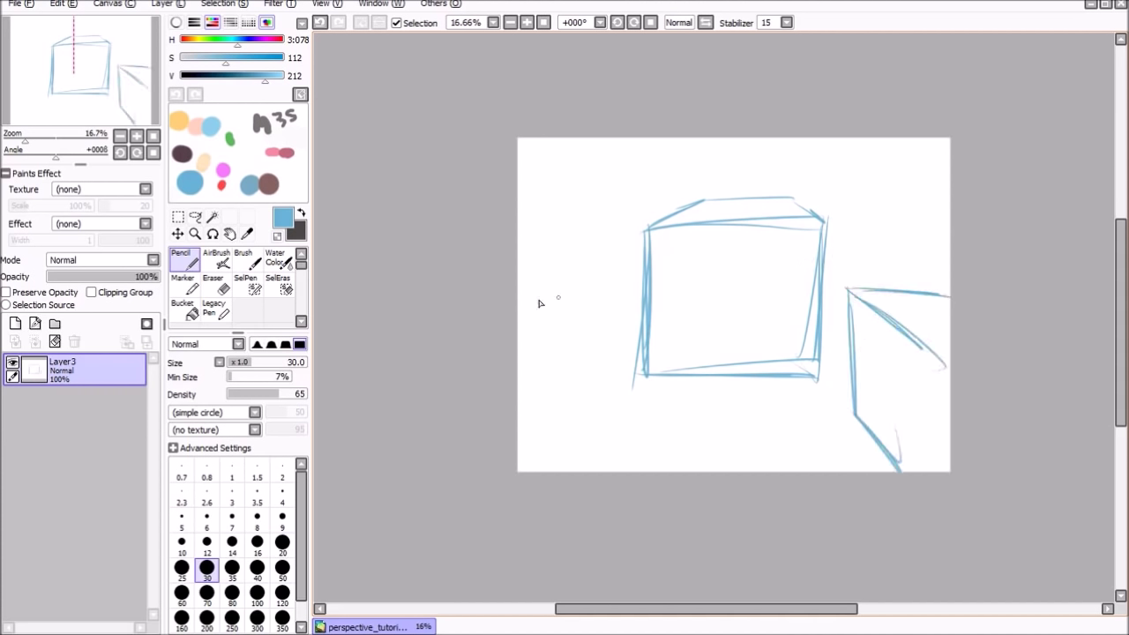
# Step: Sketch a matching partial box at the canvas's left edge, with a smaller inset panel on its angled side face
pyautogui.moveTo(523, 289)
pyautogui.mouseDown()
pyautogui.moveTo(600, 300)
pyautogui.moveTo(598, 430)
pyautogui.mouseUp()
pyautogui.moveTo(529, 355)
pyautogui.mouseDown()
pyautogui.moveTo(602, 304)
pyautogui.moveTo(518, 366)
pyautogui.mouseUp()
pyautogui.moveTo(608, 411); pyautogui.dragTo(557, 481)
pyautogui.moveTo(598, 308); pyautogui.dragTo(590, 422)
pyautogui.moveTo(575, 361)
pyautogui.mouseDown()
pyautogui.moveTo(525, 398)
pyautogui.moveTo(584, 348)
pyautogui.mouseUp()
pyautogui.moveTo(582, 349)
pyautogui.mouseDown()
pyautogui.moveTo(573, 432)
pyautogui.moveTo(524, 473)
pyautogui.mouseUp()
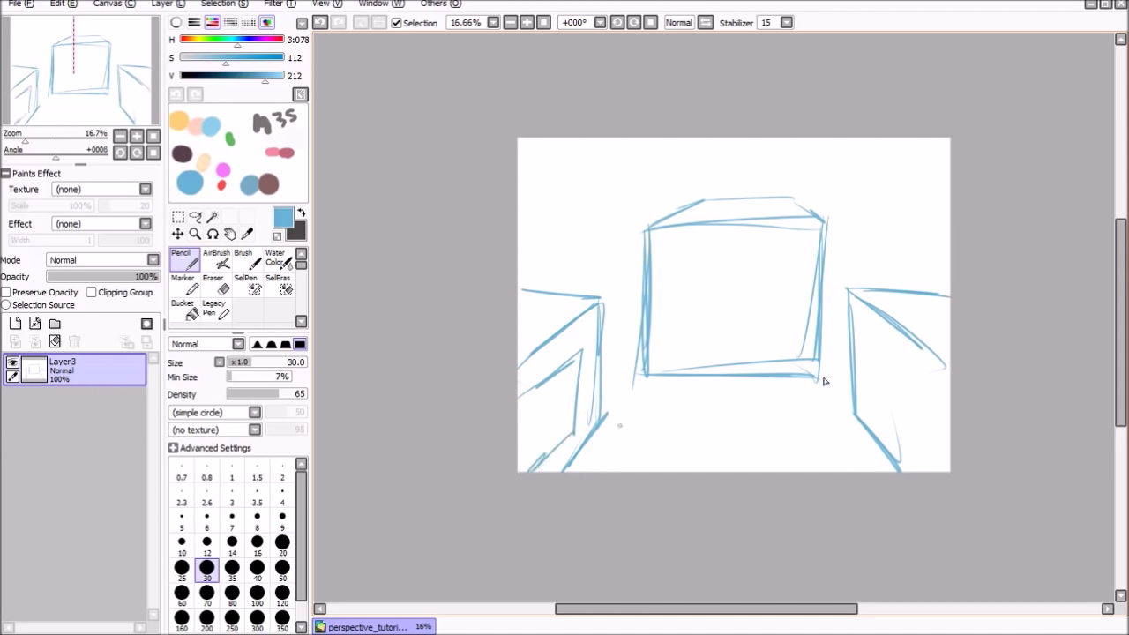
# Step: Sketch an inset panel on the angled side face of the right-hand box
pyautogui.moveTo(871, 338); pyautogui.dragTo(873, 402)
pyautogui.moveTo(871, 337); pyautogui.dragTo(946, 411)
pyautogui.moveTo(873, 402); pyautogui.dragTo(938, 461)
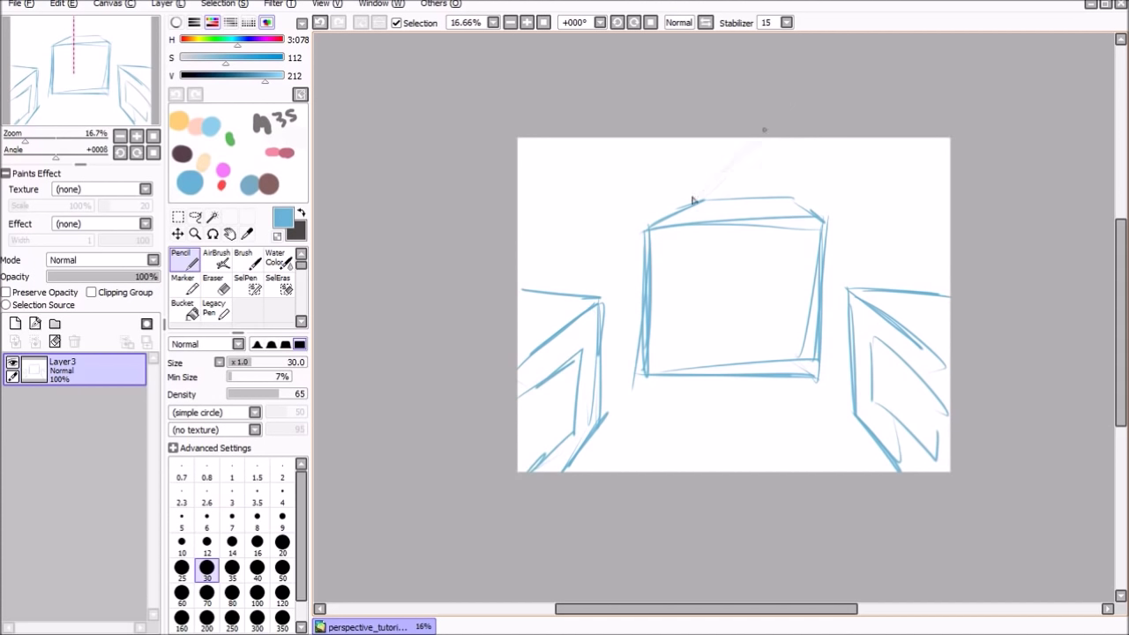
# Step: Sketch rough lines converging above the central box and redraw its top face to follow them
pyautogui.moveTo(760, 97); pyautogui.dragTo(517, 395)
pyautogui.moveTo(764, 134)
pyautogui.mouseDown()
pyautogui.moveTo(785, 195)
pyautogui.moveTo(810, 219)
pyautogui.mouseUp()
pyautogui.moveTo(650, 249); pyautogui.dragTo(818, 254)
pyautogui.moveTo(691, 210)
pyautogui.mouseDown()
pyautogui.moveTo(666, 235)
pyautogui.moveTo(686, 209)
pyautogui.moveTo(777, 200)
pyautogui.moveTo(818, 254)
pyautogui.mouseUp()
pyautogui.moveTo(651, 252); pyautogui.dragTo(791, 252)
pyautogui.moveTo(694, 208)
pyautogui.mouseDown()
pyautogui.moveTo(814, 203)
pyautogui.moveTo(834, 247)
pyautogui.mouseUp()
# Step: Strengthen the top edges of both side boxes and sketch faint converging lines down toward each side
pyautogui.moveTo(845, 291); pyautogui.dragTo(950, 291)
pyautogui.moveTo(889, 323); pyautogui.dragTo(944, 386)
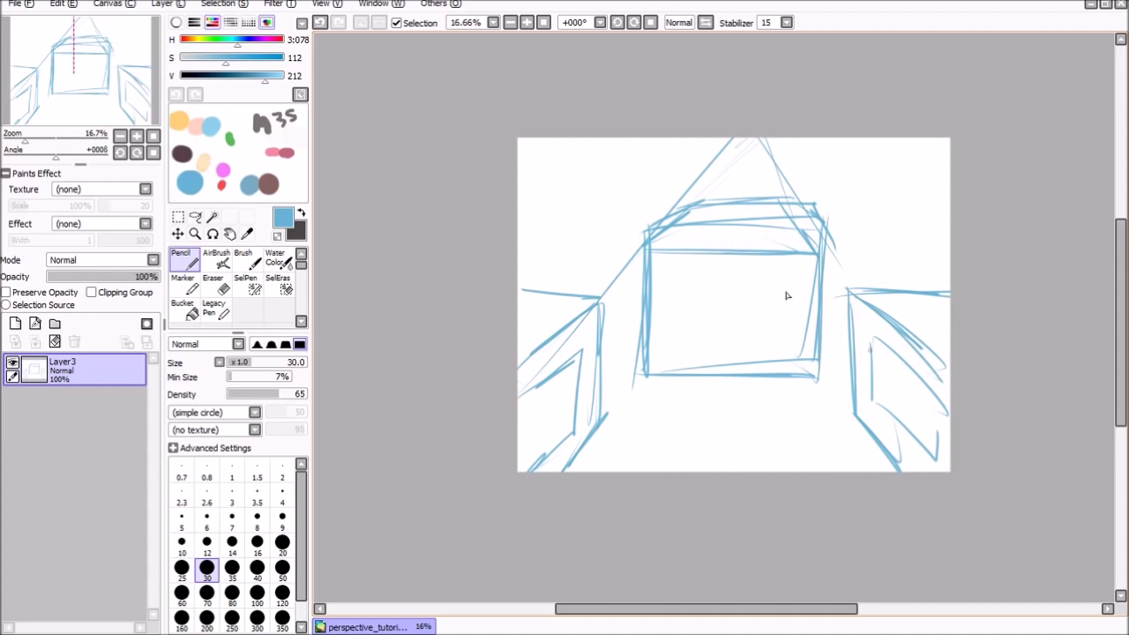
pyautogui.moveTo(517, 294); pyautogui.dragTo(589, 293)
pyautogui.moveTo(589, 312)
pyautogui.mouseDown()
pyautogui.moveTo(498, 409)
pyautogui.moveTo(573, 334)
pyautogui.moveTo(507, 315)
pyautogui.moveTo(605, 297)
pyautogui.mouseUp()
pyautogui.moveTo(716, 119); pyautogui.dragTo(505, 269)
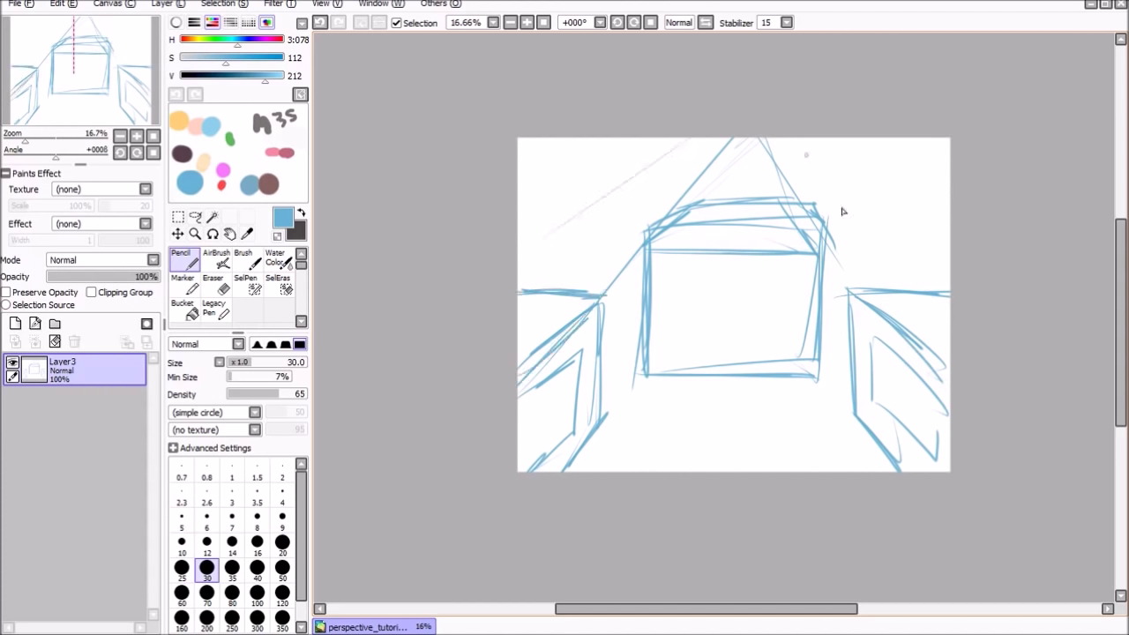
pyautogui.moveTo(799, 206); pyautogui.dragTo(891, 308)
# Step: Pick the pink swatch as the drawing colour and add a new linework layer above the sketch
pyautogui.click(222, 170)
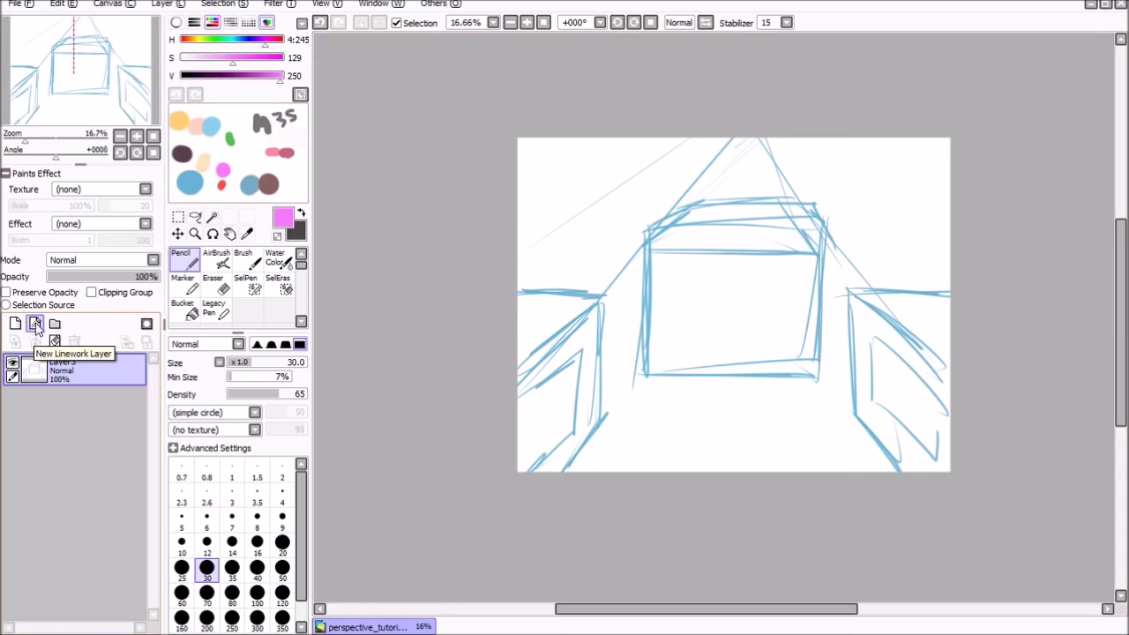
pyautogui.click(35, 324)
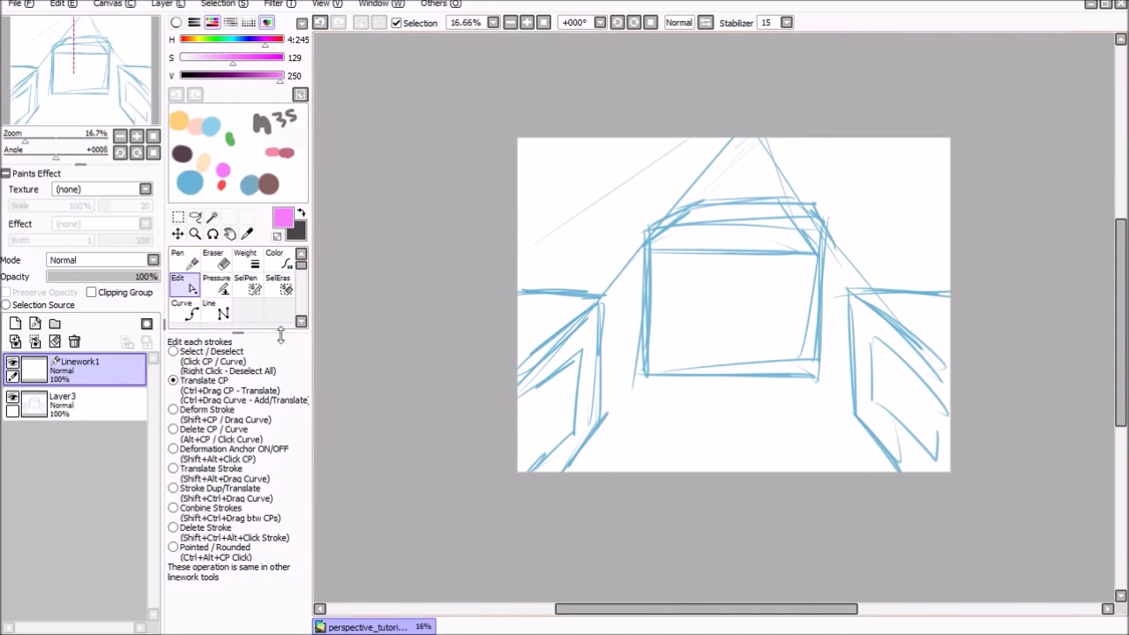
# Step: Draw straight pink perspective lines fanning from a vanishing point above the canvas to beyond its bottom edge with the Line tool
pyautogui.click(218, 312)
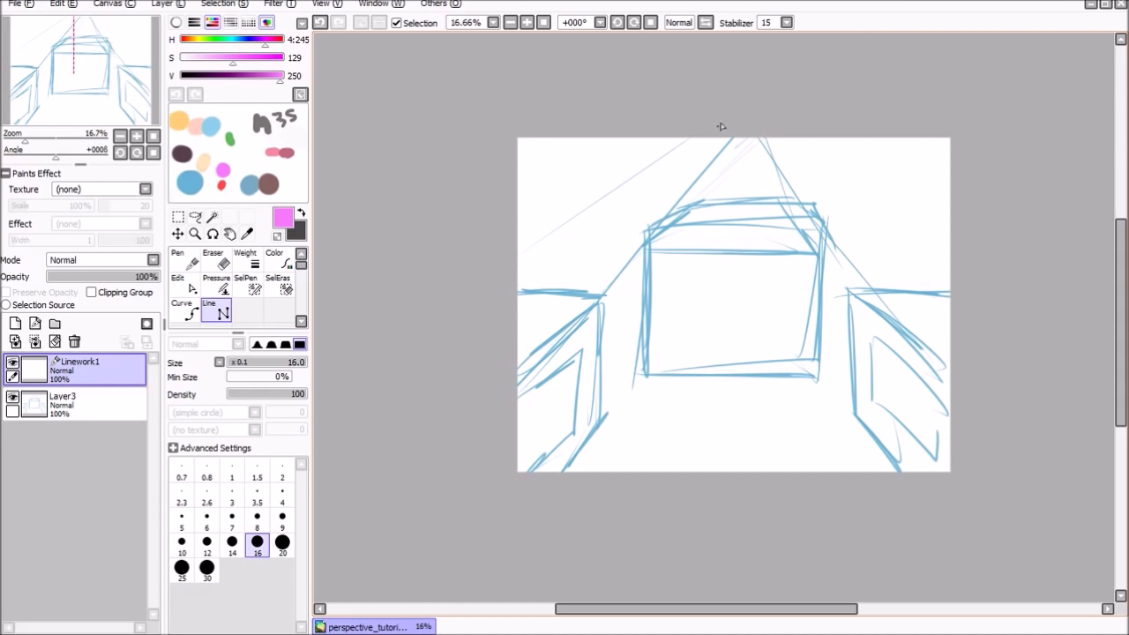
pyautogui.moveTo(728, 134)
pyautogui.mouseDown()
pyautogui.moveTo(627, 331)
pyautogui.moveTo(484, 522)
pyautogui.moveTo(510, 518)
pyautogui.mouseUp()
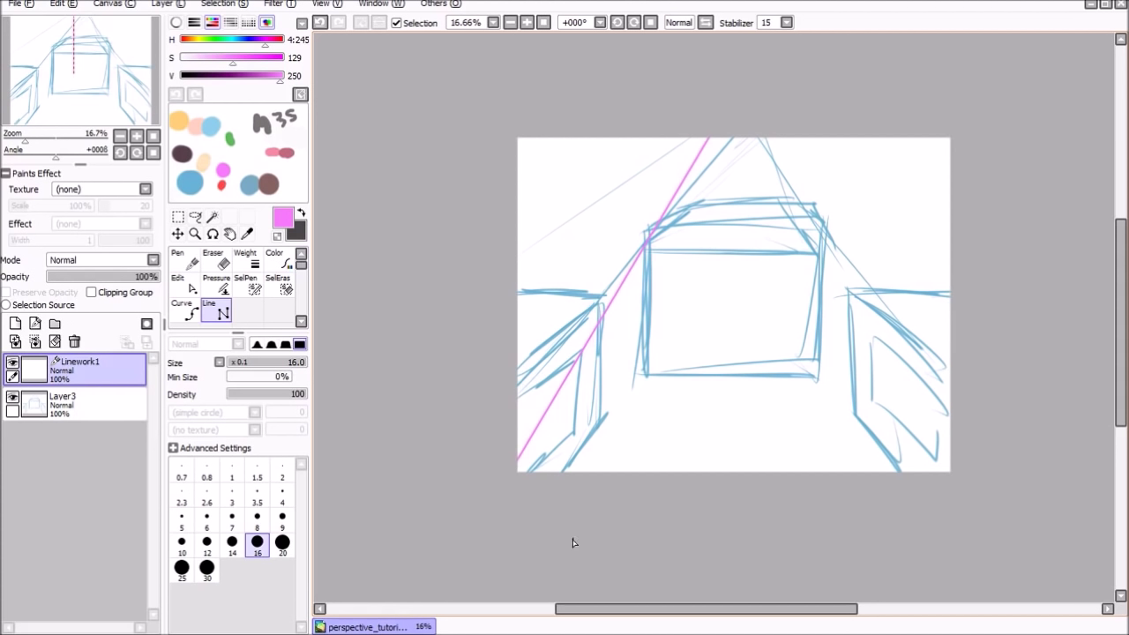
pyautogui.moveTo(576, 540)
pyautogui.mouseDown()
pyautogui.moveTo(738, 62)
pyautogui.moveTo(655, 570)
pyautogui.moveTo(670, 552)
pyautogui.mouseUp()
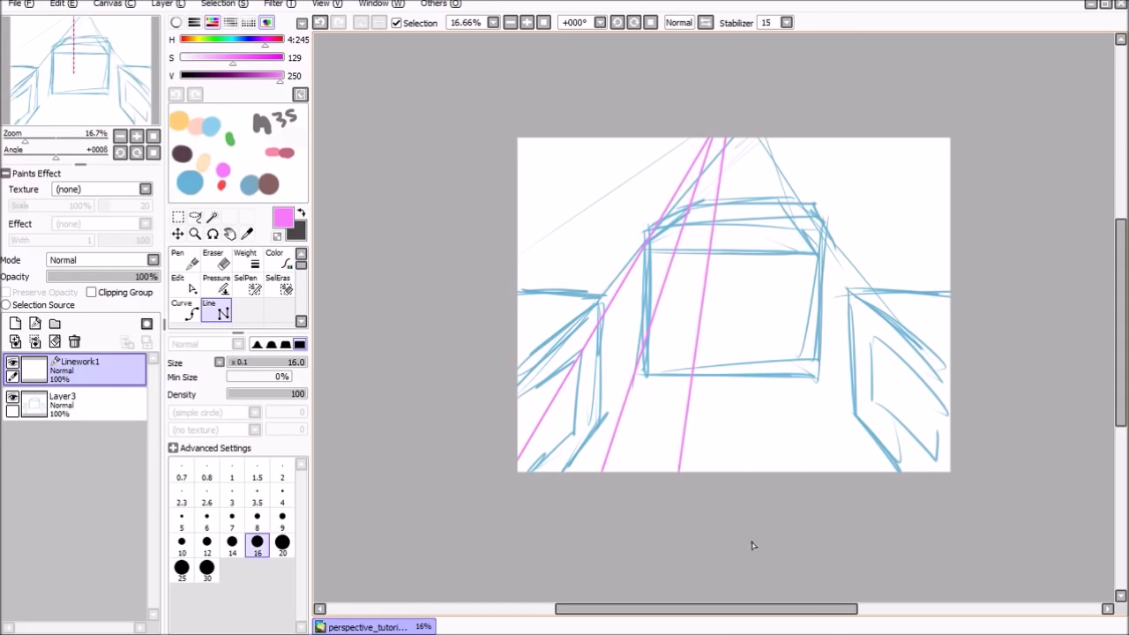
pyautogui.moveTo(757, 485)
pyautogui.mouseDown()
pyautogui.moveTo(715, 121)
pyautogui.moveTo(732, 71)
pyautogui.moveTo(829, 533)
pyautogui.mouseUp()
pyautogui.moveTo(898, 530); pyautogui.dragTo(747, 127)
pyautogui.moveTo(733, 88)
pyautogui.mouseDown()
pyautogui.moveTo(857, 255)
pyautogui.moveTo(974, 516)
pyautogui.mouseUp()
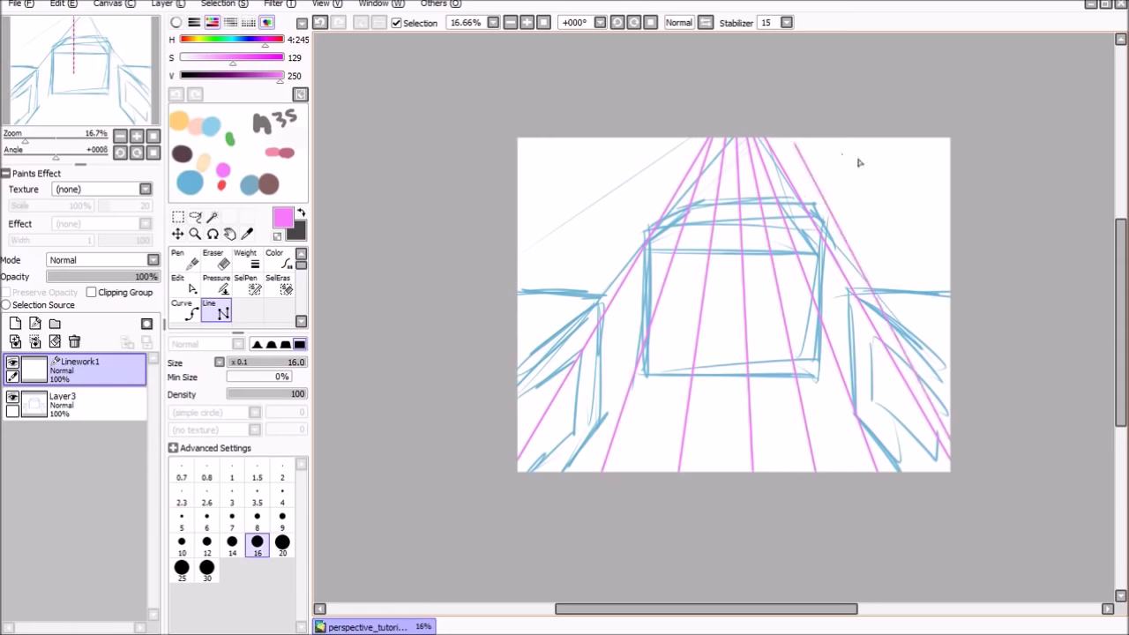
# Step: Add shallower outer perspective lines from the vanishing point past the canvas's right and left edges, and end the line
pyautogui.moveTo(925, 286)
pyautogui.mouseDown()
pyautogui.moveTo(731, 91)
pyautogui.moveTo(794, 119)
pyautogui.mouseUp()
pyautogui.moveTo(821, 165); pyautogui.dragTo(704, 100)
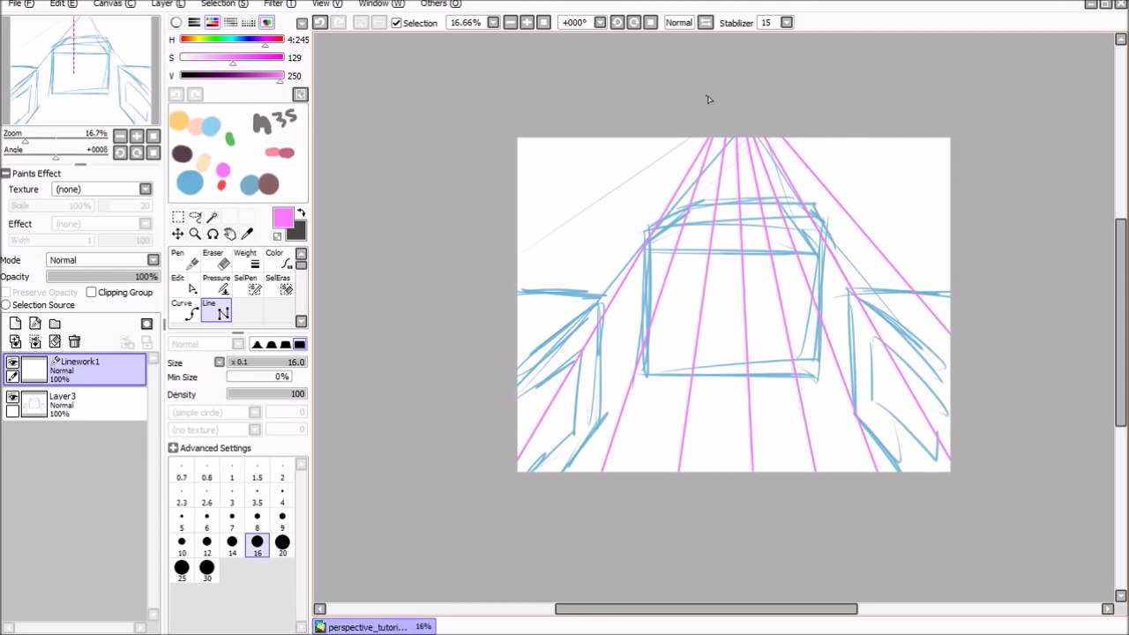
pyautogui.moveTo(769, 153); pyautogui.dragTo(475, 395)
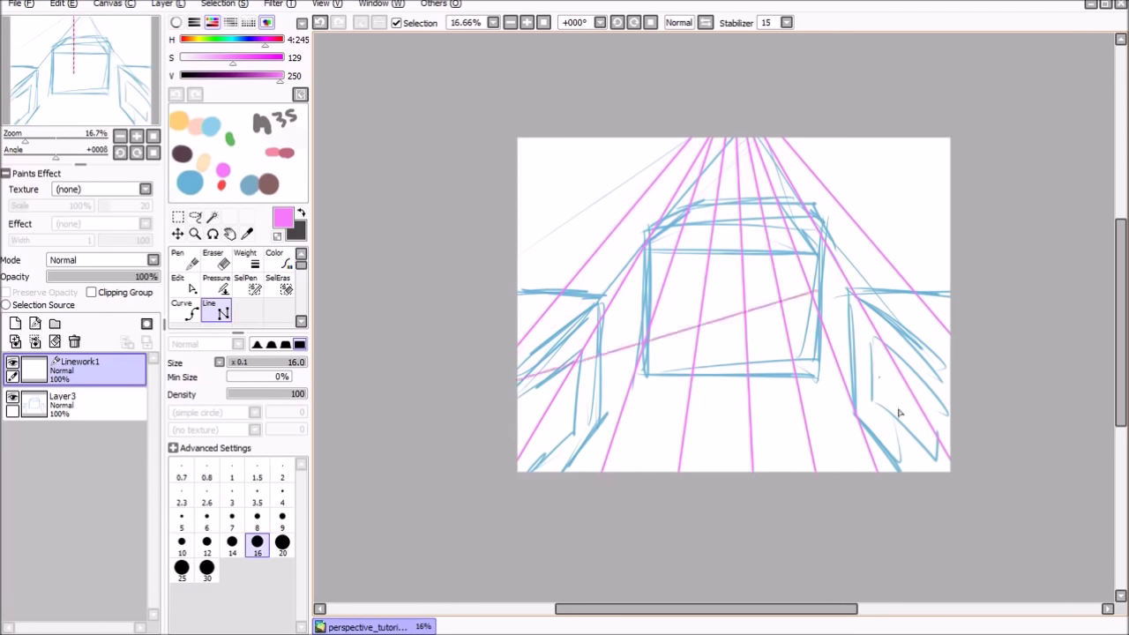
pyautogui.moveTo(624, 513); pyautogui.dragTo(578, 403)
# Step: Move the outer control points of the lower-right and far-left perspective lines to adjust their angles with the linework Edit tool
pyautogui.moveTo(1118, 332); pyautogui.dragTo(1118, 350)
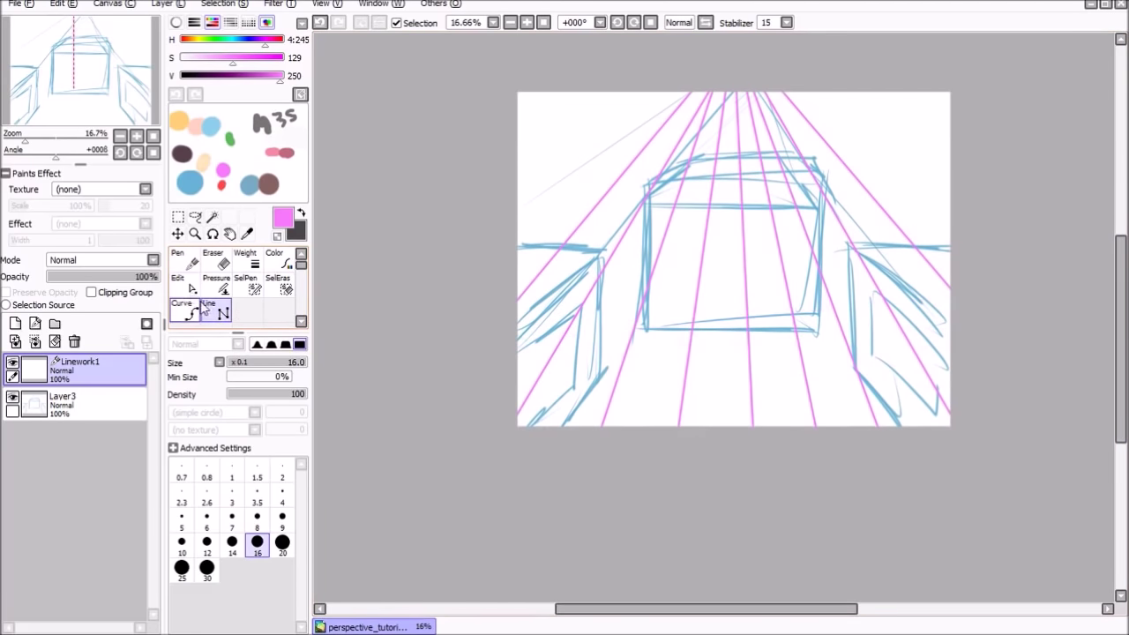
pyautogui.click(189, 289)
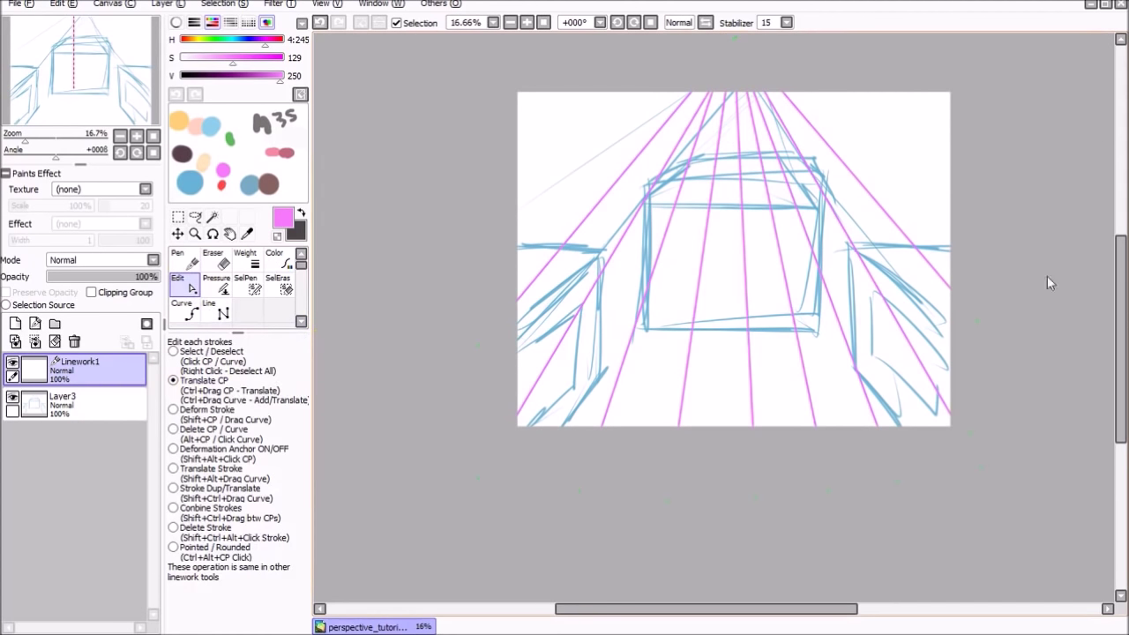
pyautogui.scroll(2, 1088, 313)
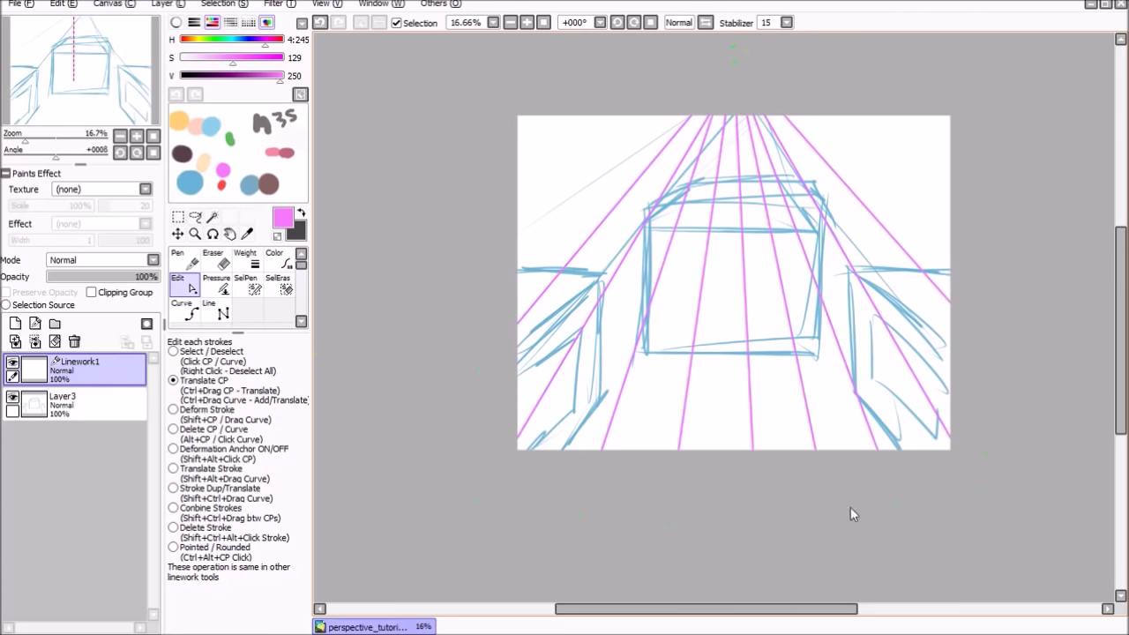
pyautogui.moveTo(839, 521); pyautogui.dragTo(806, 519)
pyautogui.moveTo(895, 508); pyautogui.dragTo(903, 519)
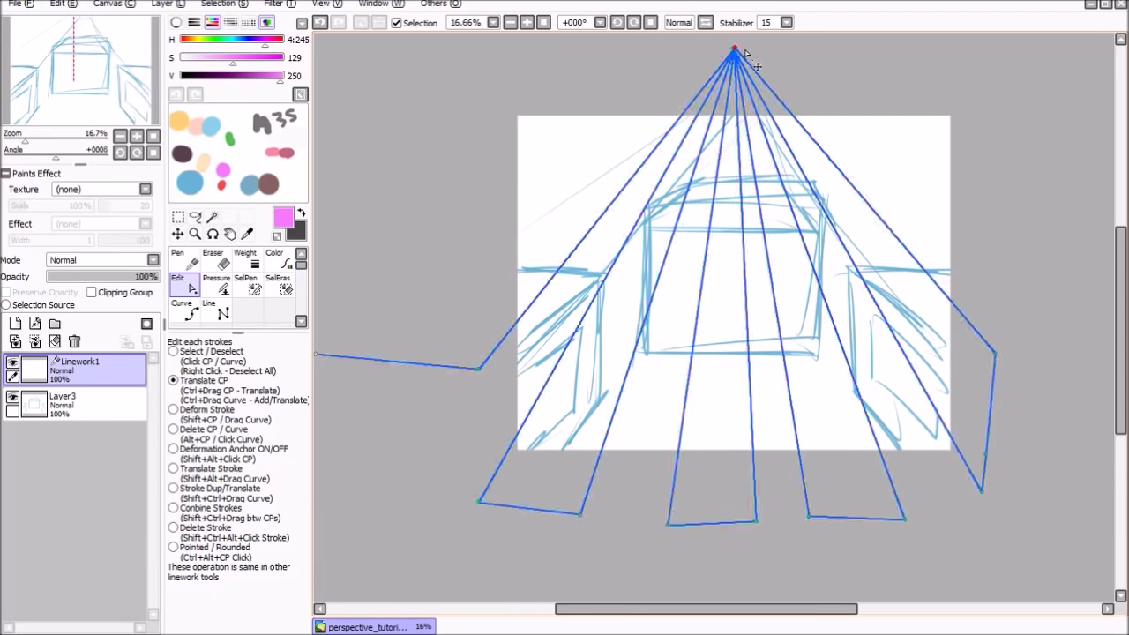
pyautogui.moveTo(477, 369); pyautogui.dragTo(426, 340)
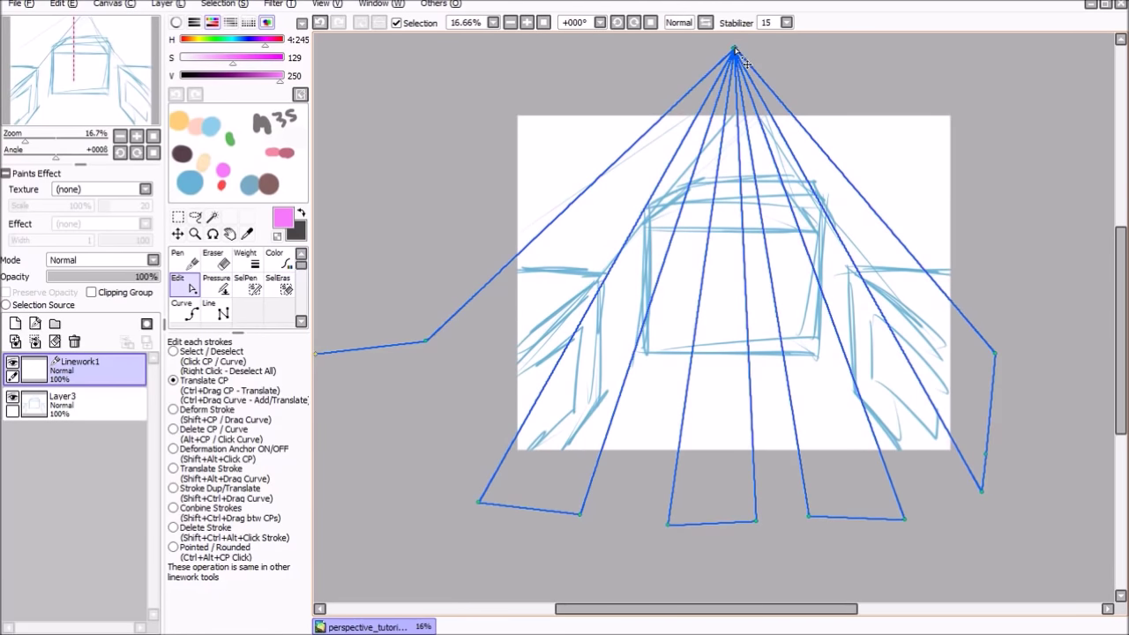
# Step: Move the lower control points of the two steep left-hand perspective lines to line them up with the left box
pyautogui.click(527, 22)
pyautogui.click(526, 22)
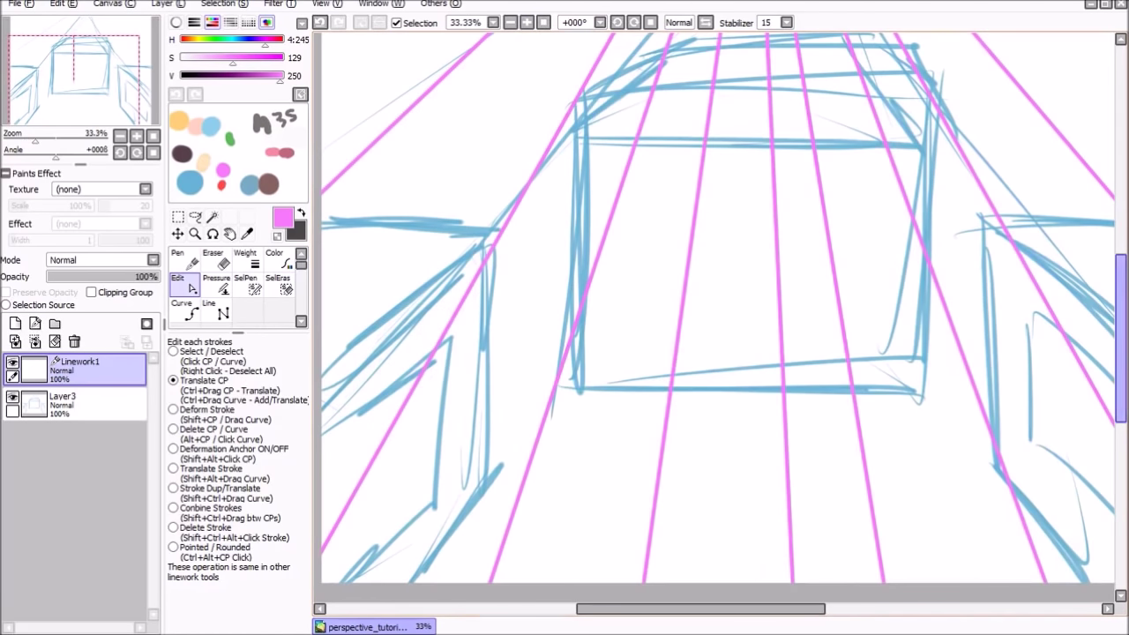
pyautogui.moveTo(1120, 338); pyautogui.dragTo(1120, 206)
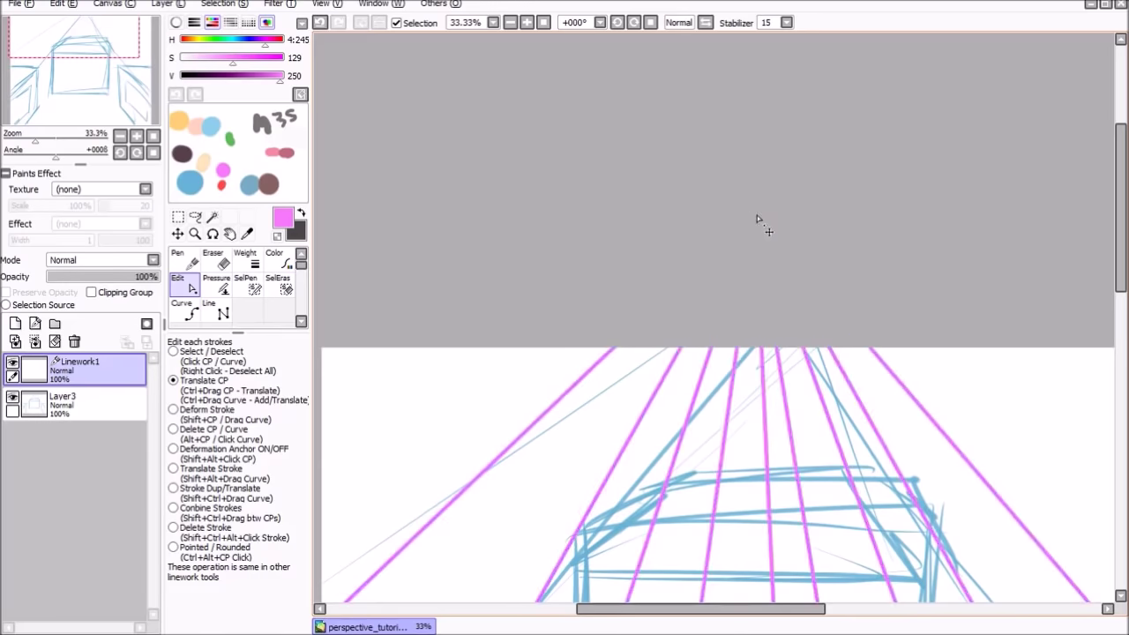
pyautogui.click(510, 22)
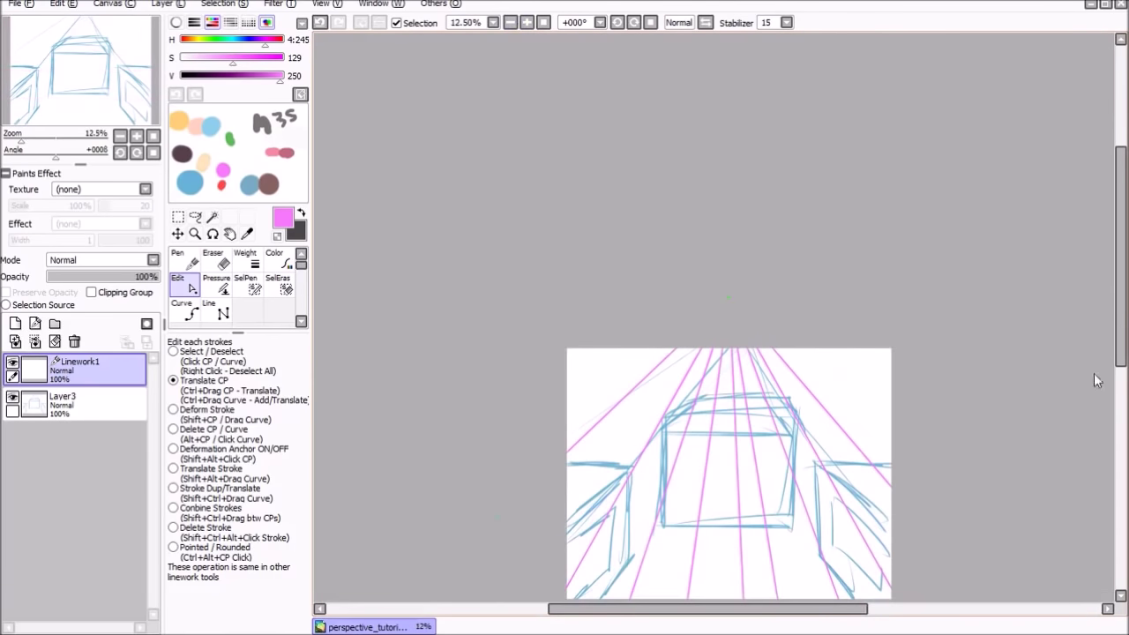
pyautogui.moveTo(1121, 347); pyautogui.dragTo(1121, 400)
pyautogui.moveTo(612, 513); pyautogui.dragTo(585, 508)
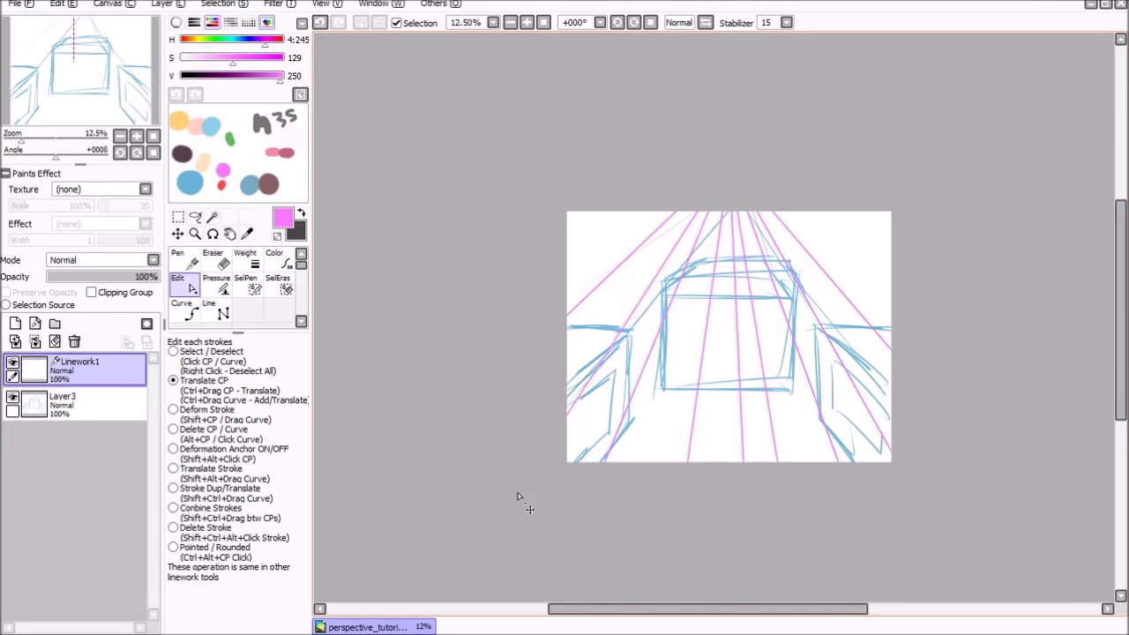
pyautogui.moveTo(586, 507); pyautogui.dragTo(569, 508)
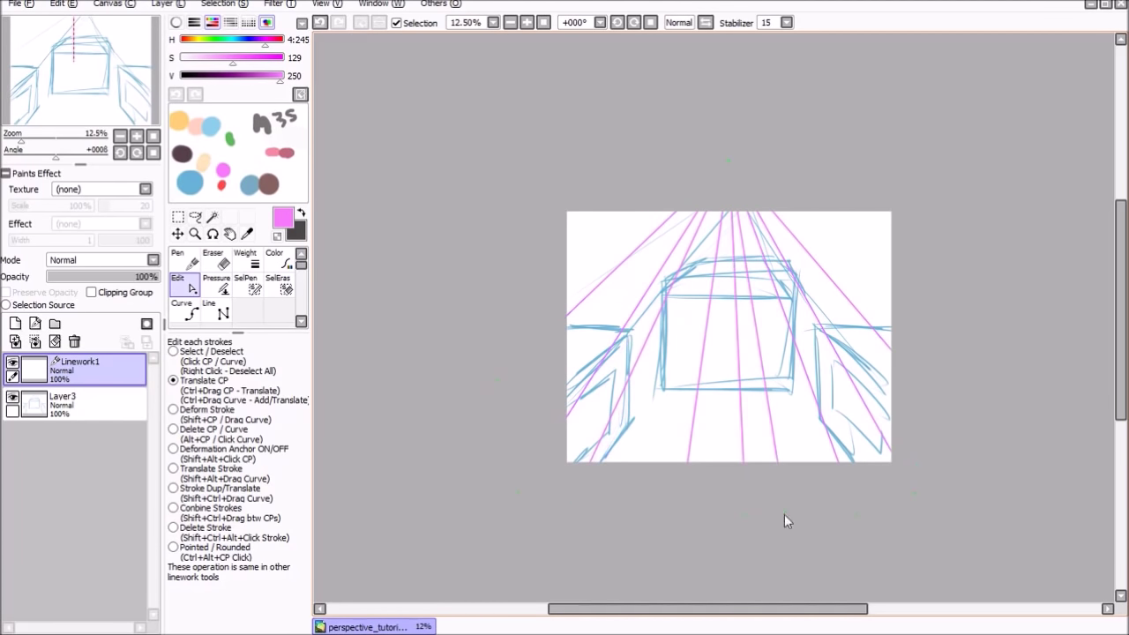
# Step: Shift the outer control points of the central and right-hand perspective lines to even out the fan, and nudge the lower-left point
pyautogui.moveTo(681, 519); pyautogui.dragTo(666, 519)
pyautogui.moveTo(747, 518); pyautogui.dragTo(723, 519)
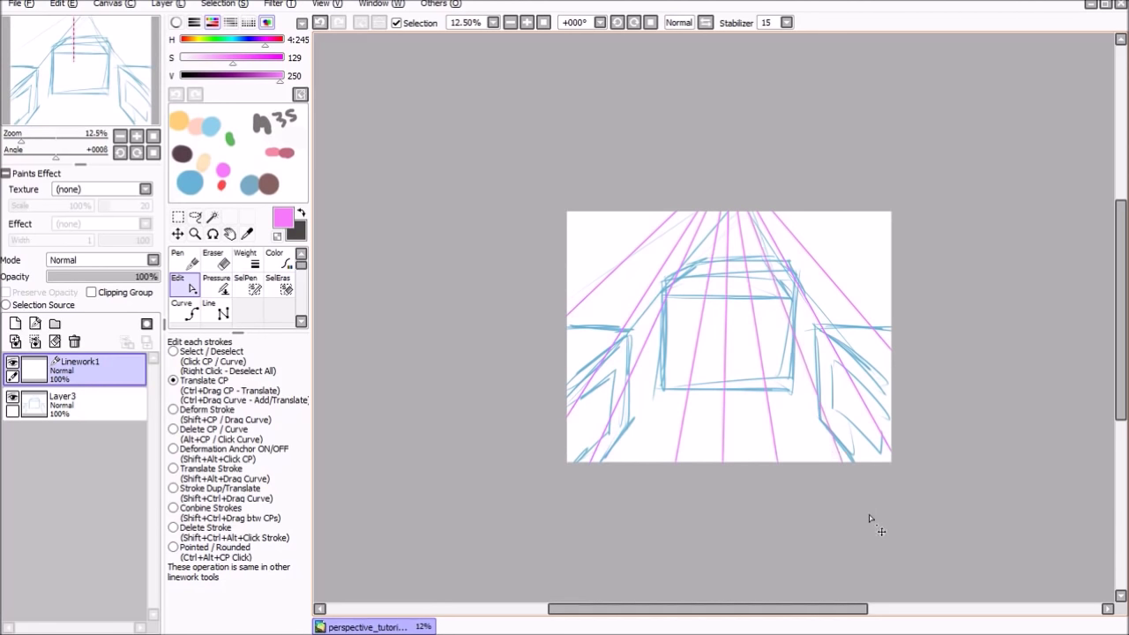
pyautogui.moveTo(902, 481); pyautogui.dragTo(932, 506)
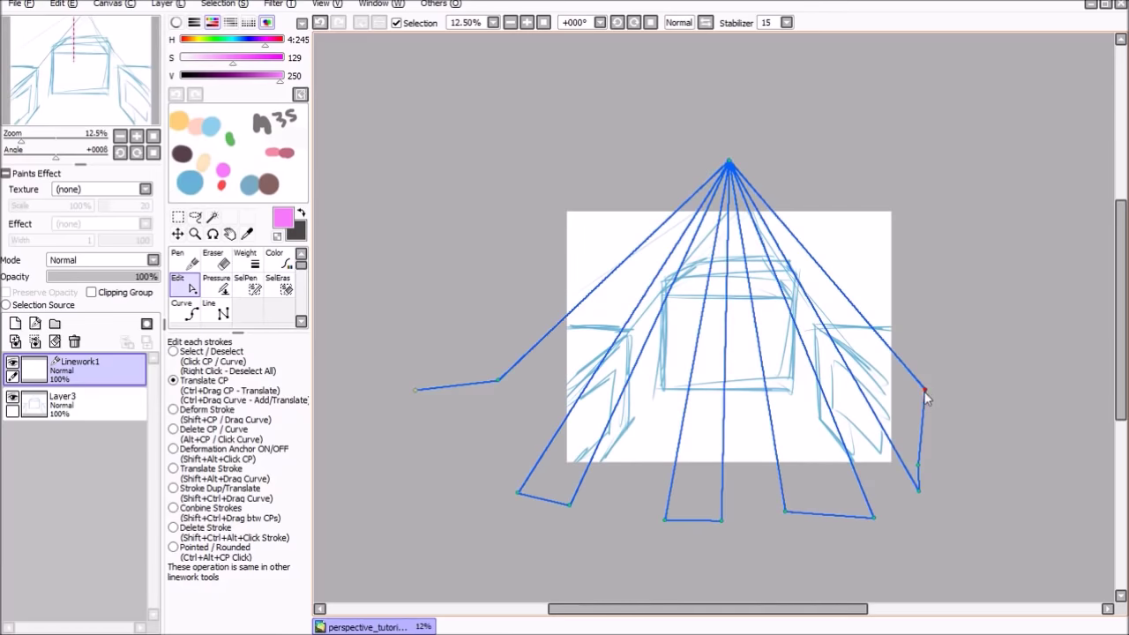
pyautogui.moveTo(927, 392); pyautogui.dragTo(916, 432)
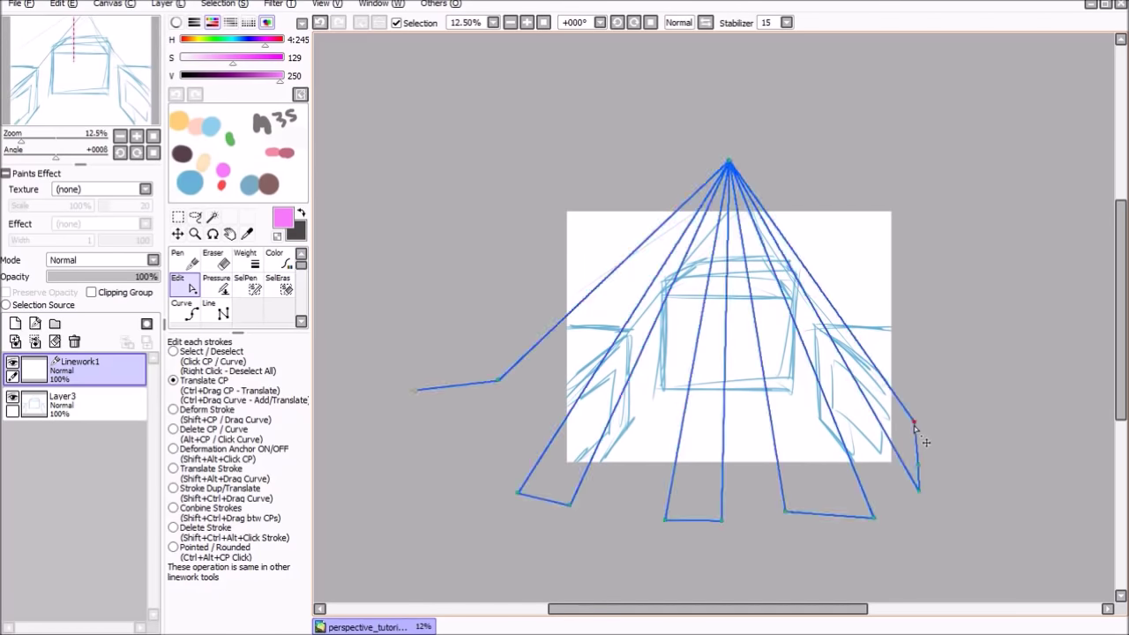
pyautogui.moveTo(518, 494)
pyautogui.mouseDown()
pyautogui.moveTo(500, 488)
pyautogui.moveTo(522, 493)
pyautogui.mouseUp()
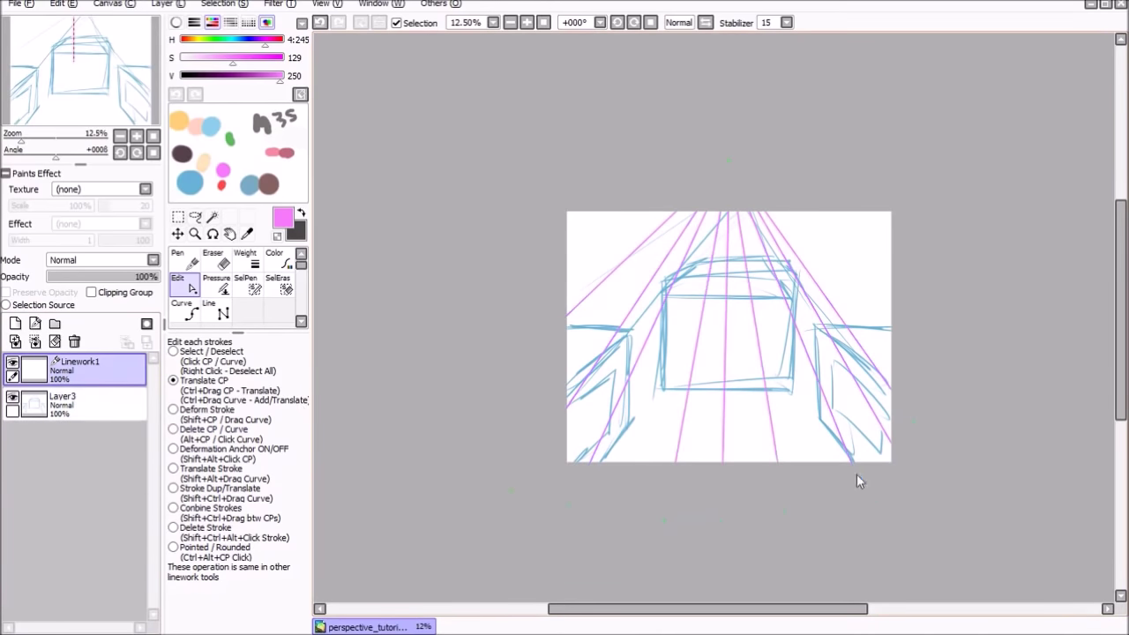
# Step: Lower the opacity of the rough sketch layer Layer3 to 25% and of the Linework1 perspective guide to 37%
pyautogui.click(35, 405)
pyautogui.click(13, 398)
pyautogui.click(12, 399)
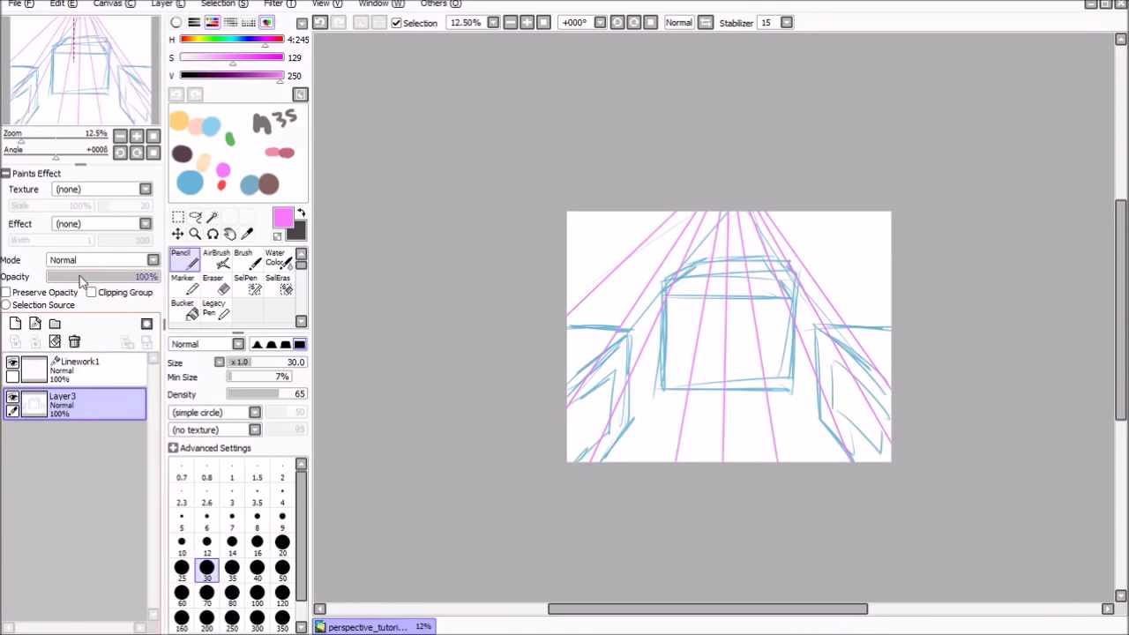
pyautogui.click(80, 277)
pyautogui.click(88, 368)
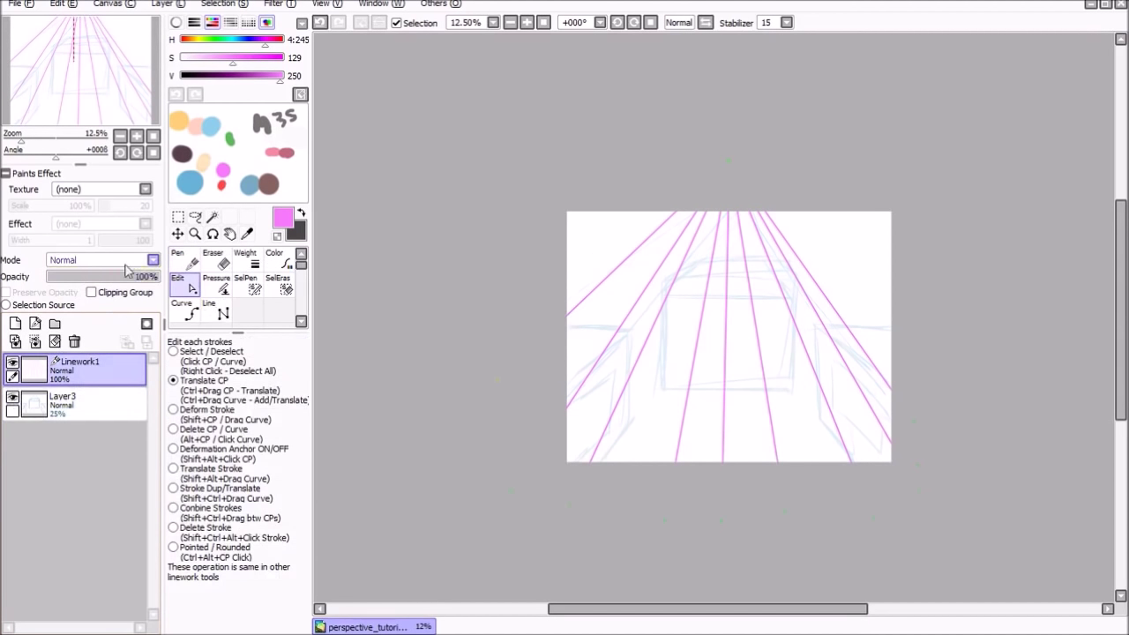
pyautogui.click(88, 279)
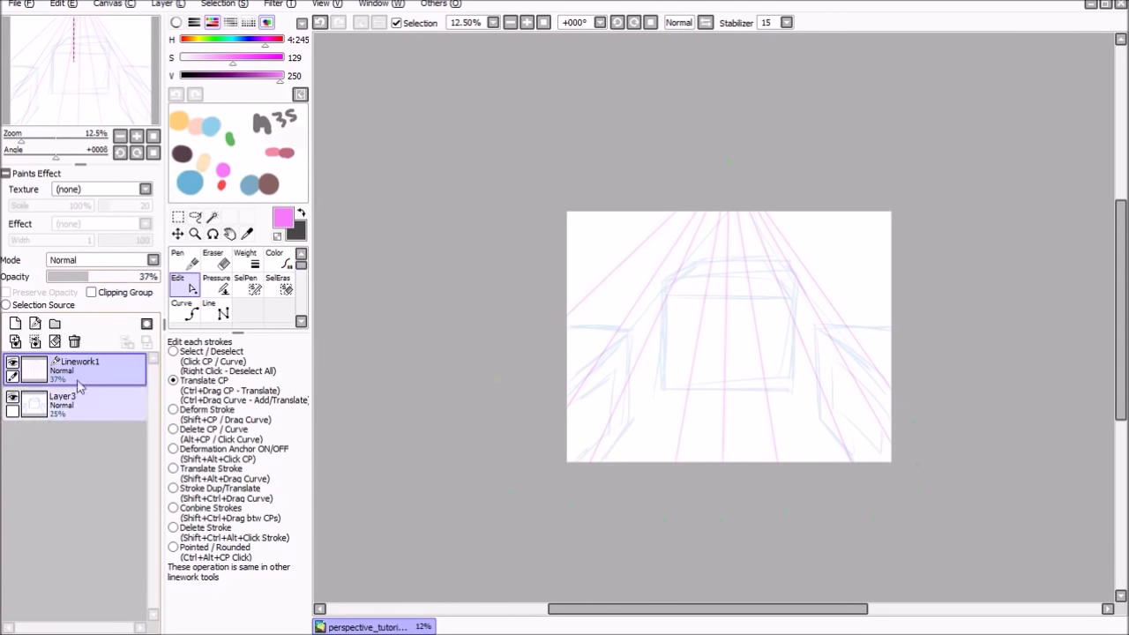
# Step: Add a new layer and redraw the central box on it in blue with the size 30 Pencil, following the perspective lines
pyautogui.click(15, 323)
pyautogui.rightClick(190, 182)
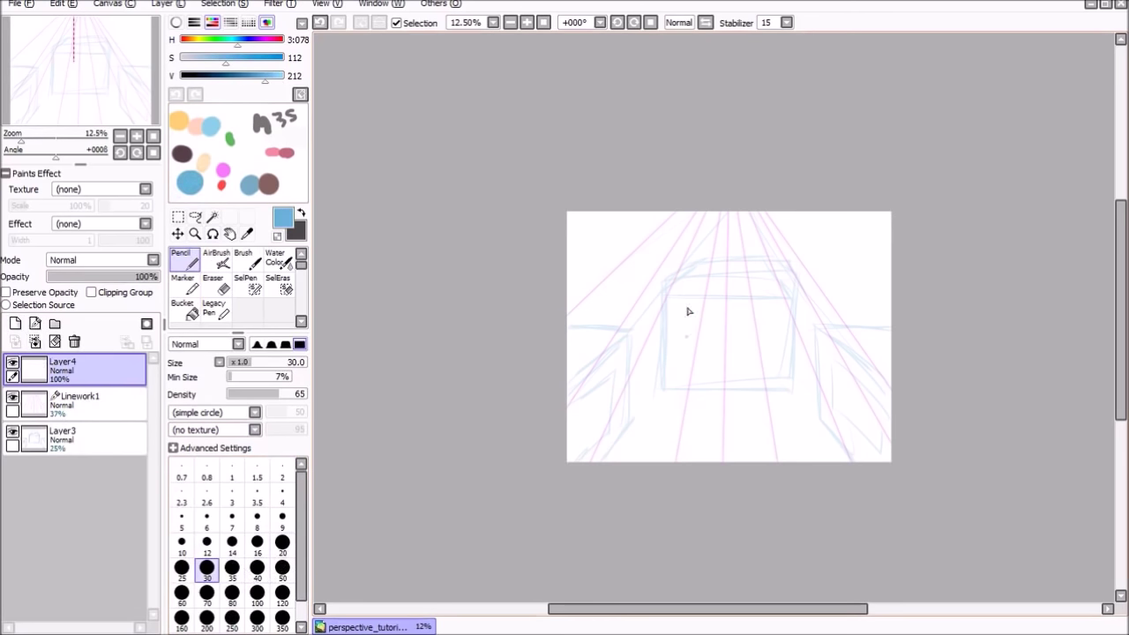
pyautogui.moveTo(670, 288); pyautogui.dragTo(733, 284)
pyautogui.moveTo(686, 260); pyautogui.dragTo(767, 255)
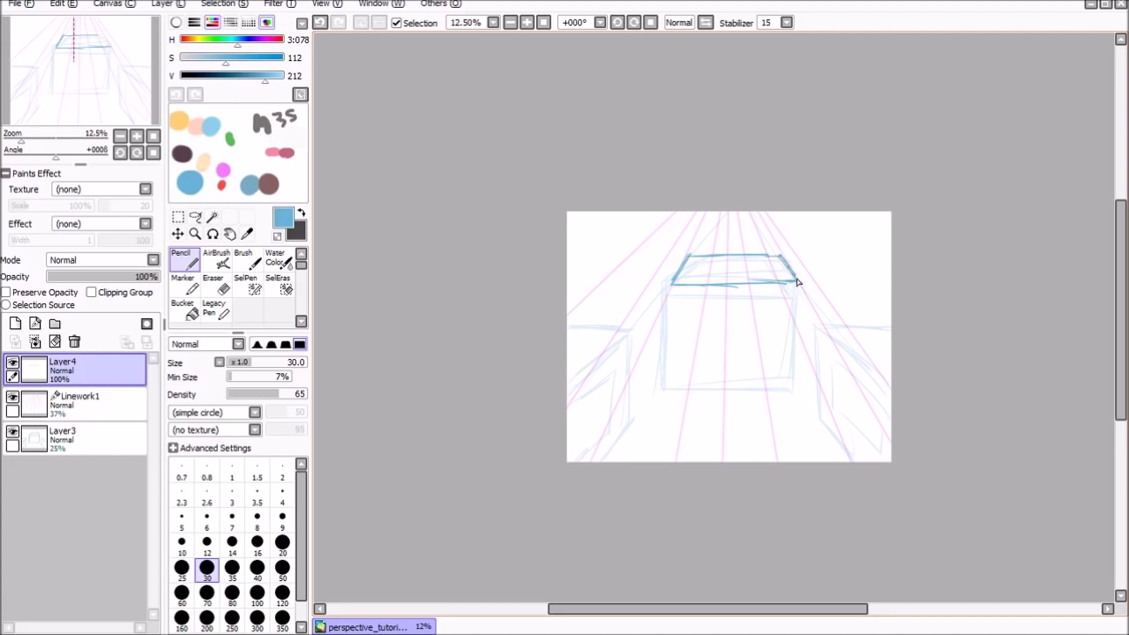
pyautogui.moveTo(670, 291); pyautogui.dragTo(668, 390)
pyautogui.moveTo(800, 288); pyautogui.dragTo(795, 379)
pyautogui.moveTo(667, 389); pyautogui.dragTo(786, 393)
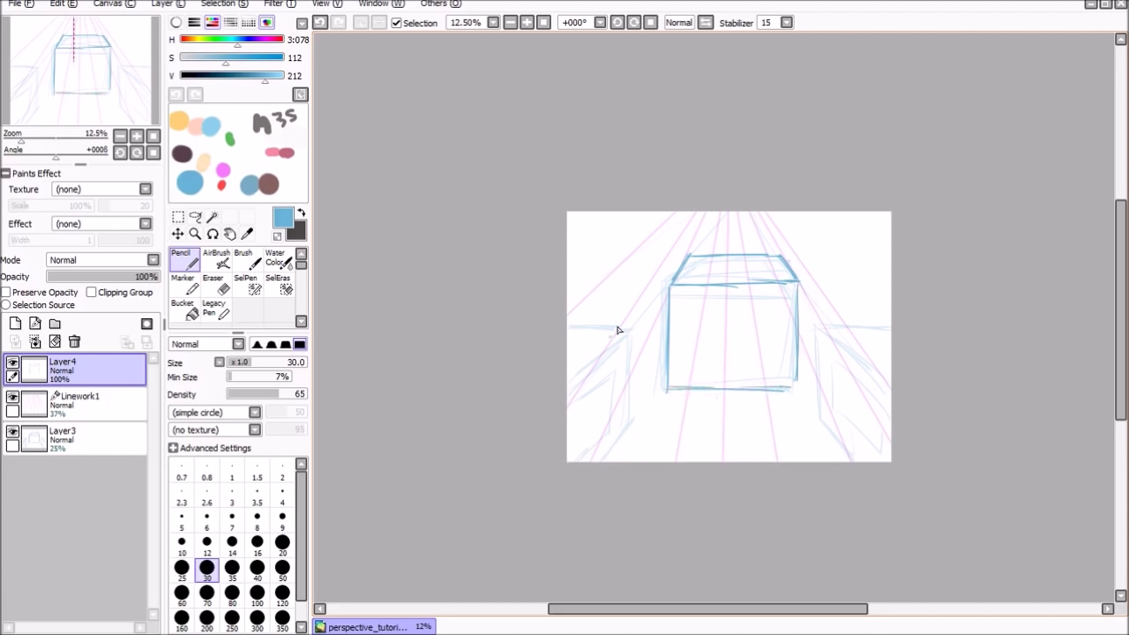
# Step: Redraw the left box in blue along the guide on Layer4, adjusting the steep lower-left line on Linework1 to fit its side
pyautogui.moveTo(602, 353); pyautogui.dragTo(566, 406)
pyautogui.moveTo(566, 333)
pyautogui.mouseDown()
pyautogui.moveTo(620, 343)
pyautogui.moveTo(620, 402)
pyautogui.mouseUp()
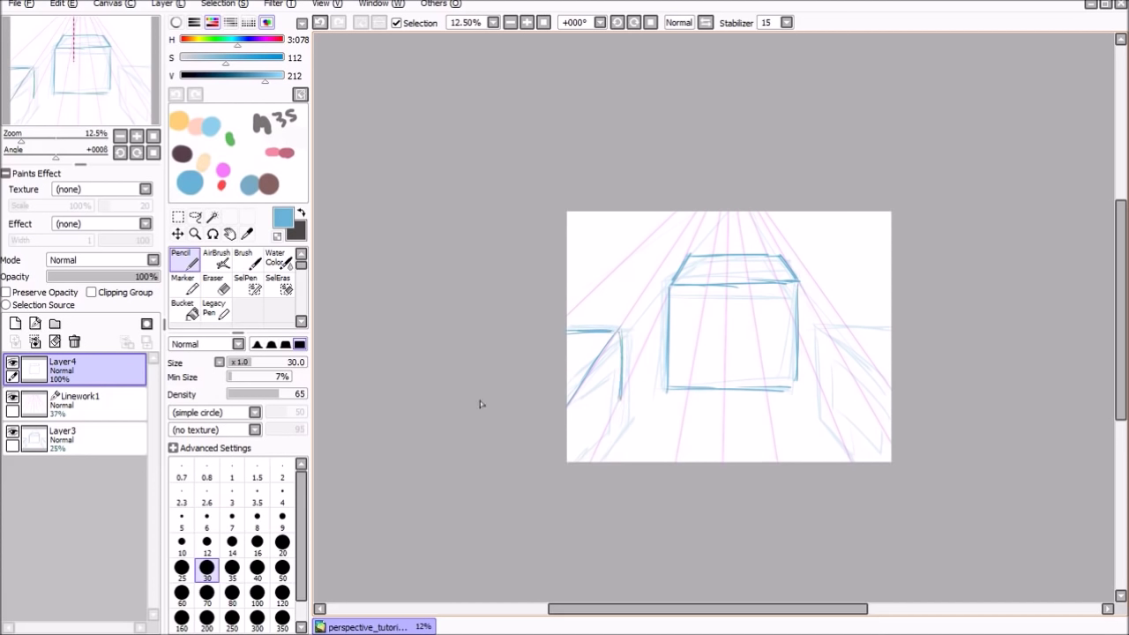
pyautogui.moveTo(617, 335); pyautogui.dragTo(620, 385)
pyautogui.moveTo(615, 337); pyautogui.dragTo(567, 409)
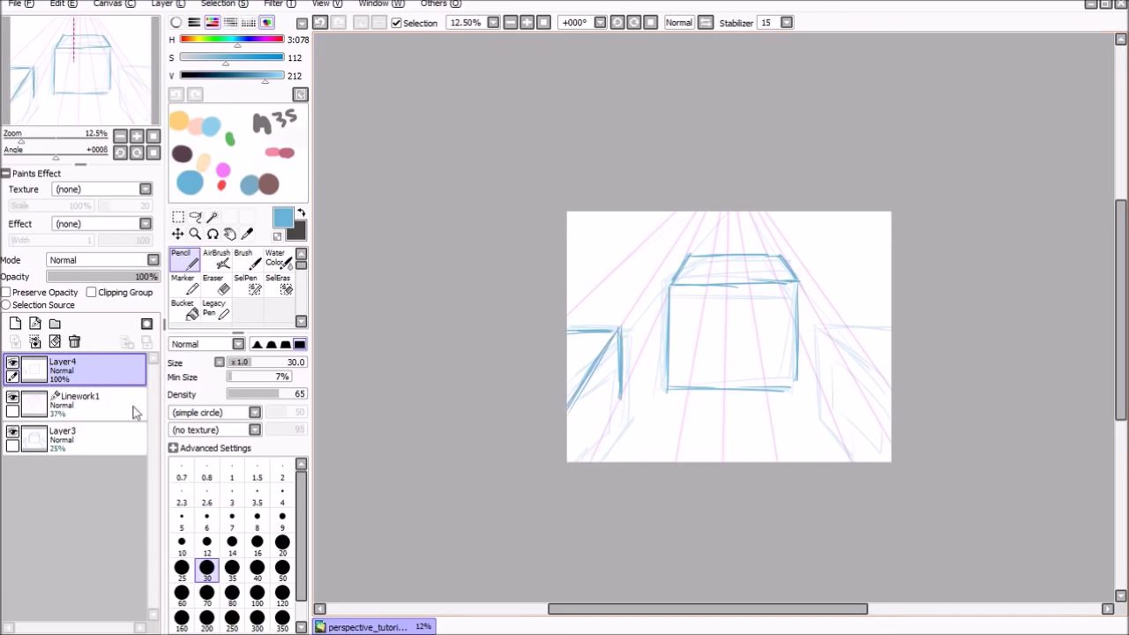
pyautogui.click(88, 408)
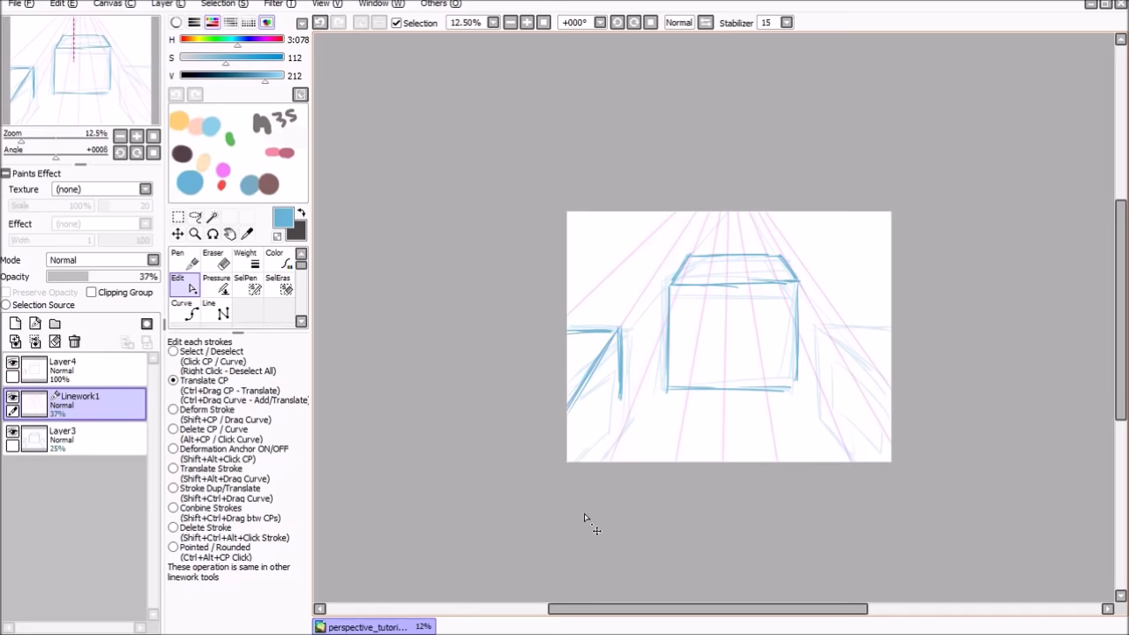
pyautogui.click(102, 370)
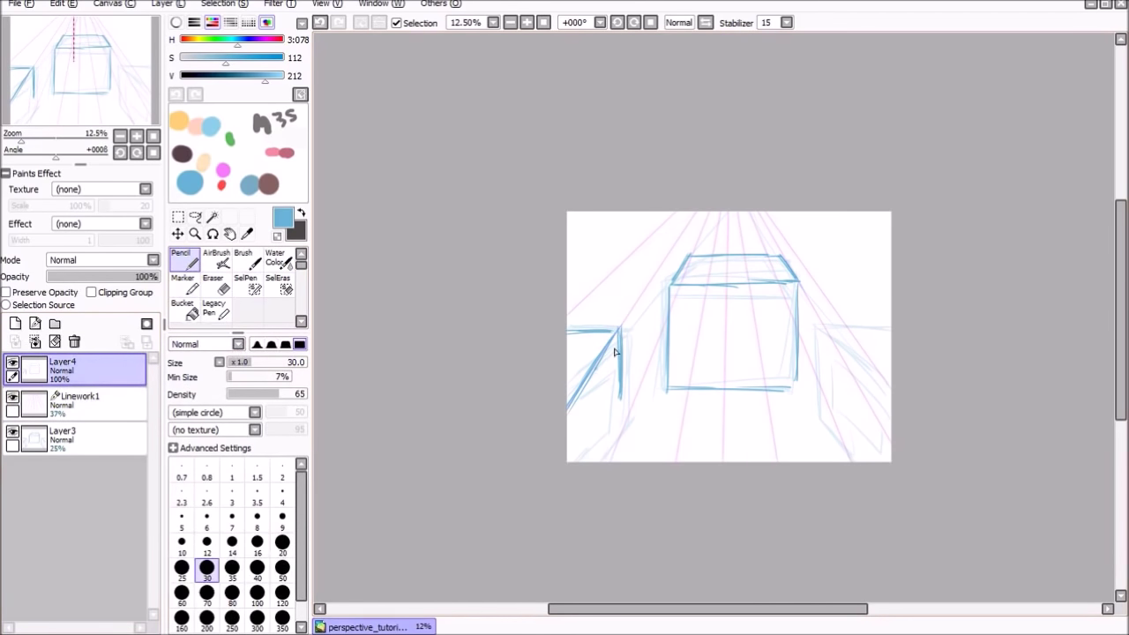
pyautogui.moveTo(623, 363); pyautogui.dragTo(621, 431)
# Step: Adjust the lower-right guide line on Linework1 and redraw the right box in blue on Layer4 along the perspective lines
pyautogui.click(77, 408)
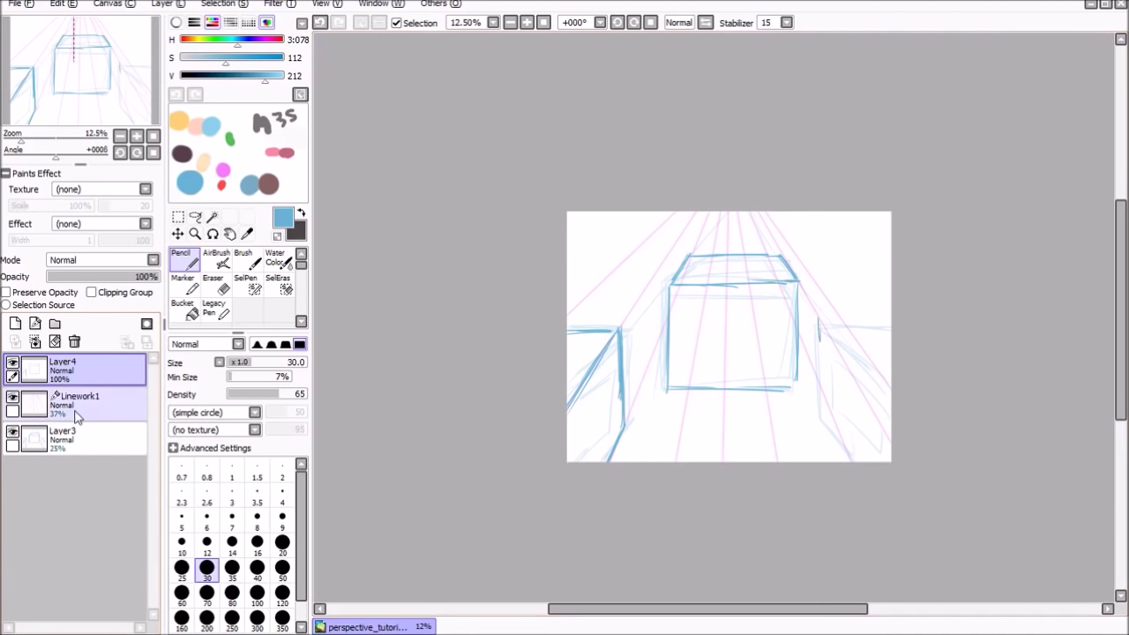
pyautogui.moveTo(922, 493); pyautogui.dragTo(927, 487)
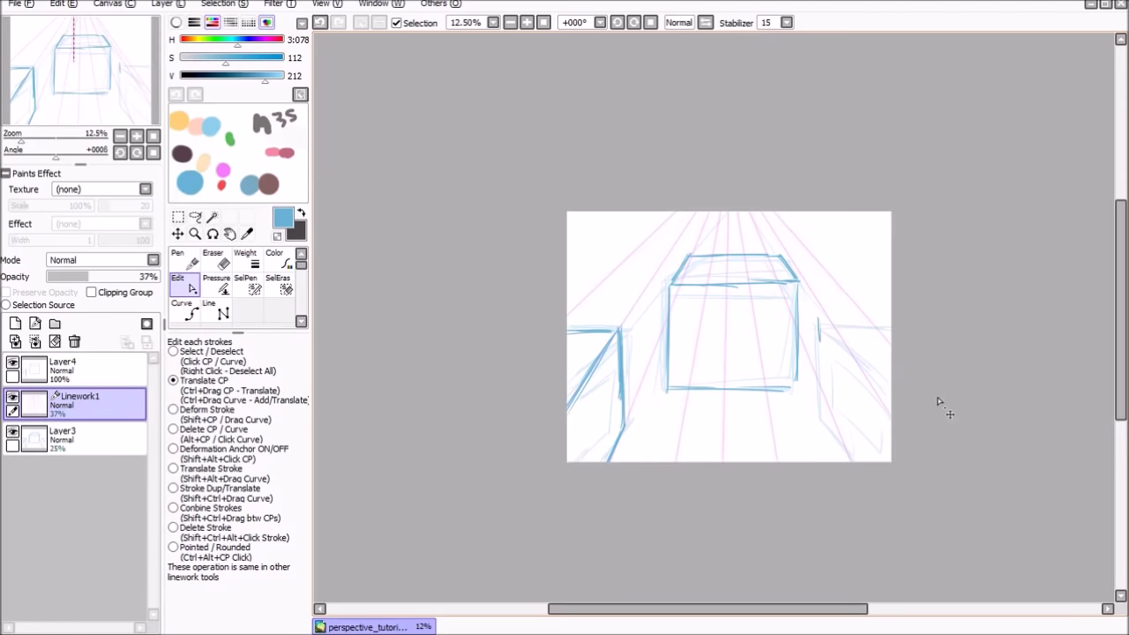
pyautogui.click(124, 366)
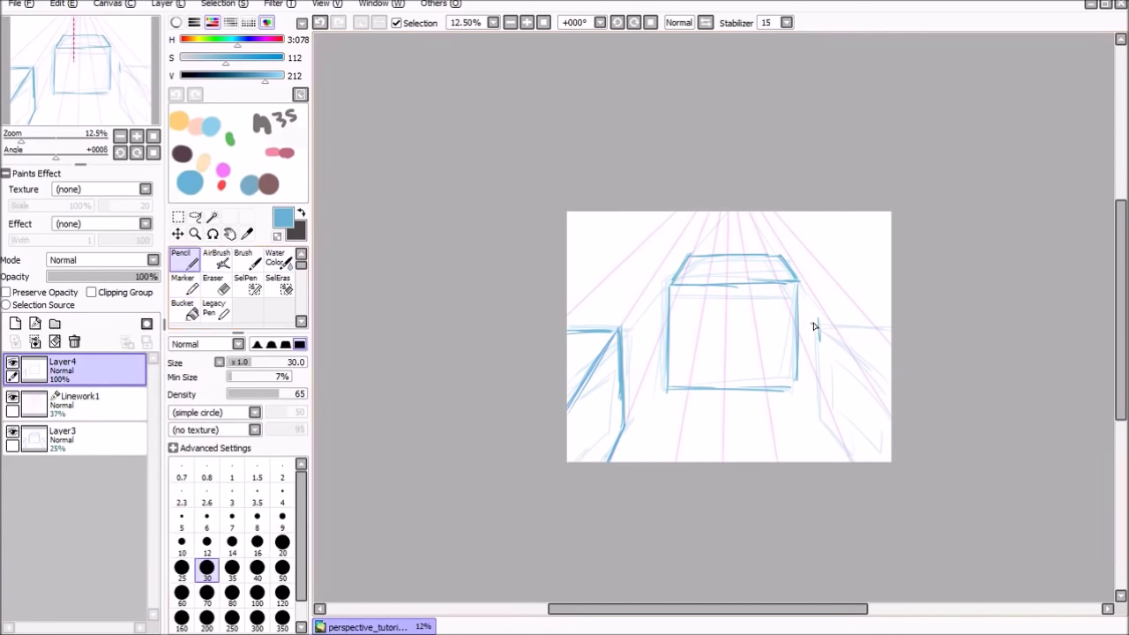
pyautogui.moveTo(820, 351); pyautogui.dragTo(820, 327)
pyautogui.moveTo(821, 390); pyautogui.dragTo(845, 450)
pyautogui.moveTo(853, 309); pyautogui.dragTo(891, 333)
pyautogui.moveTo(823, 308); pyautogui.dragTo(882, 399)
pyautogui.moveTo(830, 316); pyautogui.dragTo(898, 423)
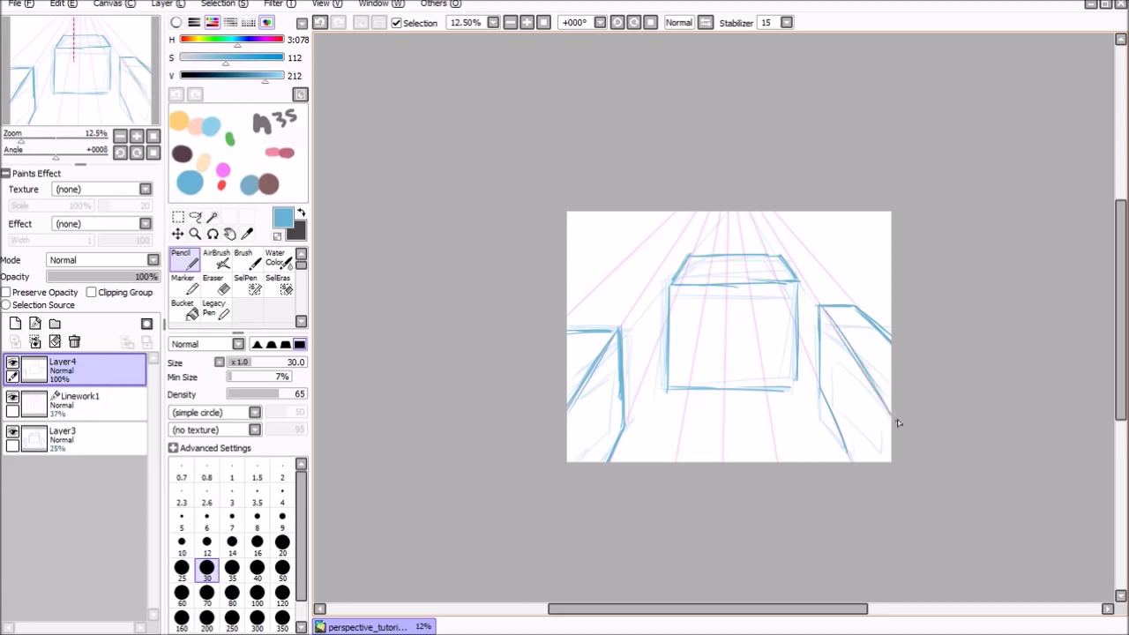
pyautogui.moveTo(819, 388); pyautogui.dragTo(852, 461)
pyautogui.moveTo(875, 399); pyautogui.dragTo(875, 454)
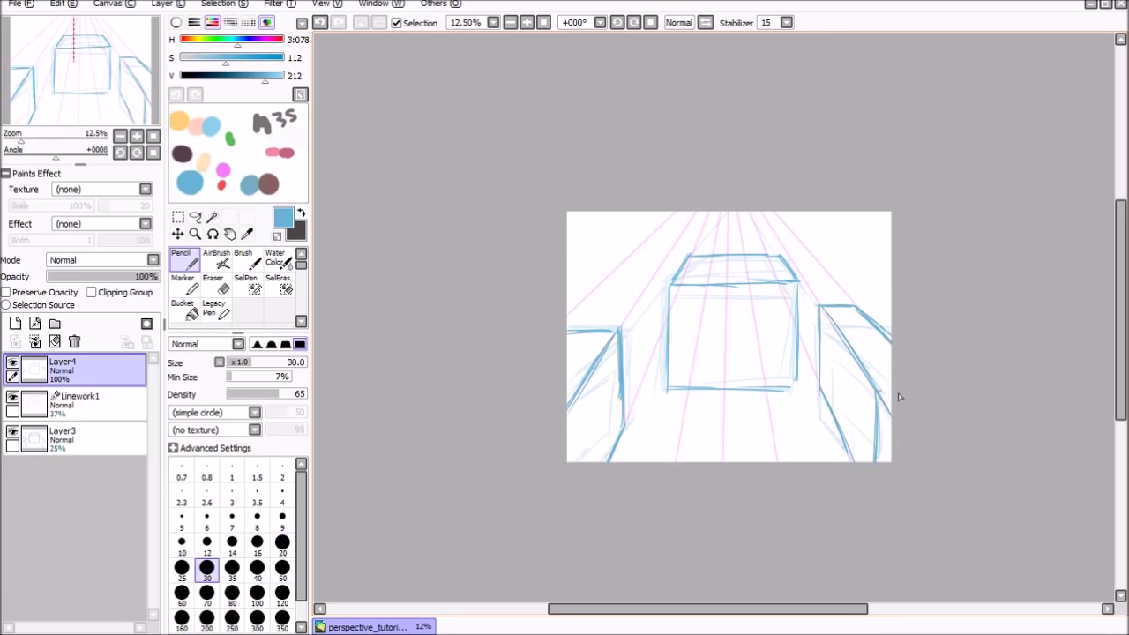
# Step: Clean up the stray line at the right box's front corner with the Eraser and hide the Linework1 and Layer3 layers
pyautogui.click(214, 307)
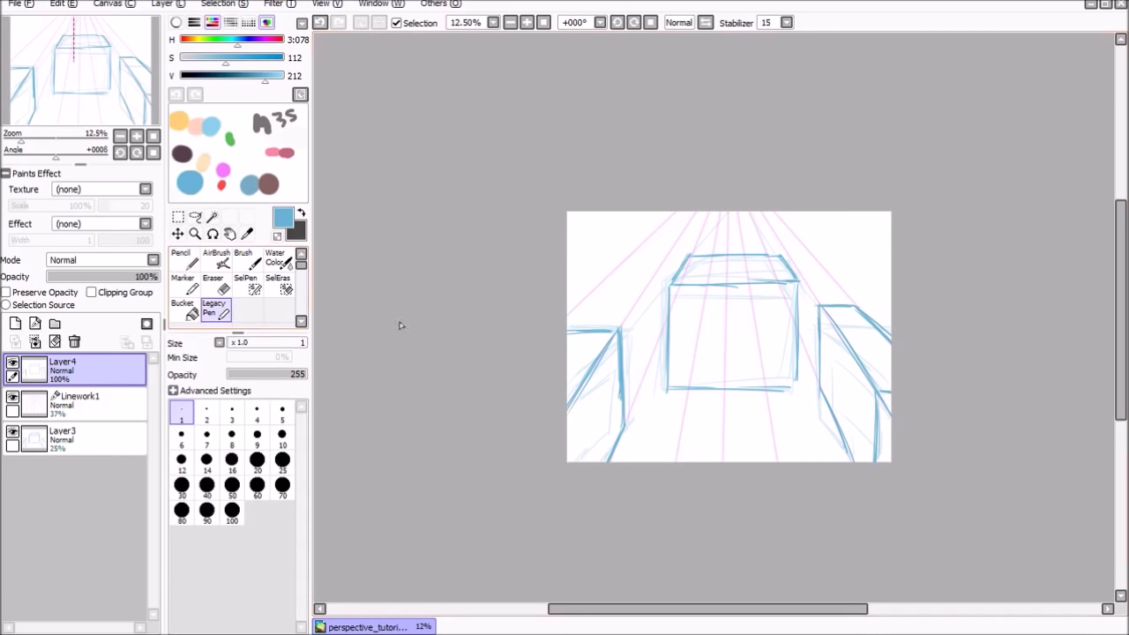
pyautogui.click(212, 283)
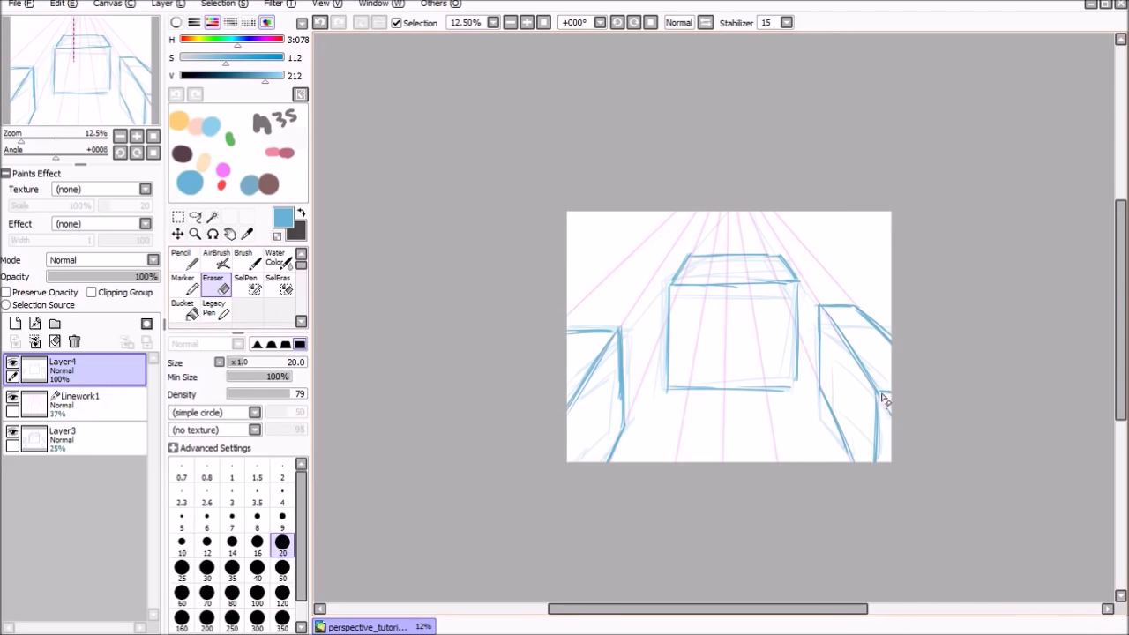
pyautogui.click(13, 398)
pyautogui.click(12, 433)
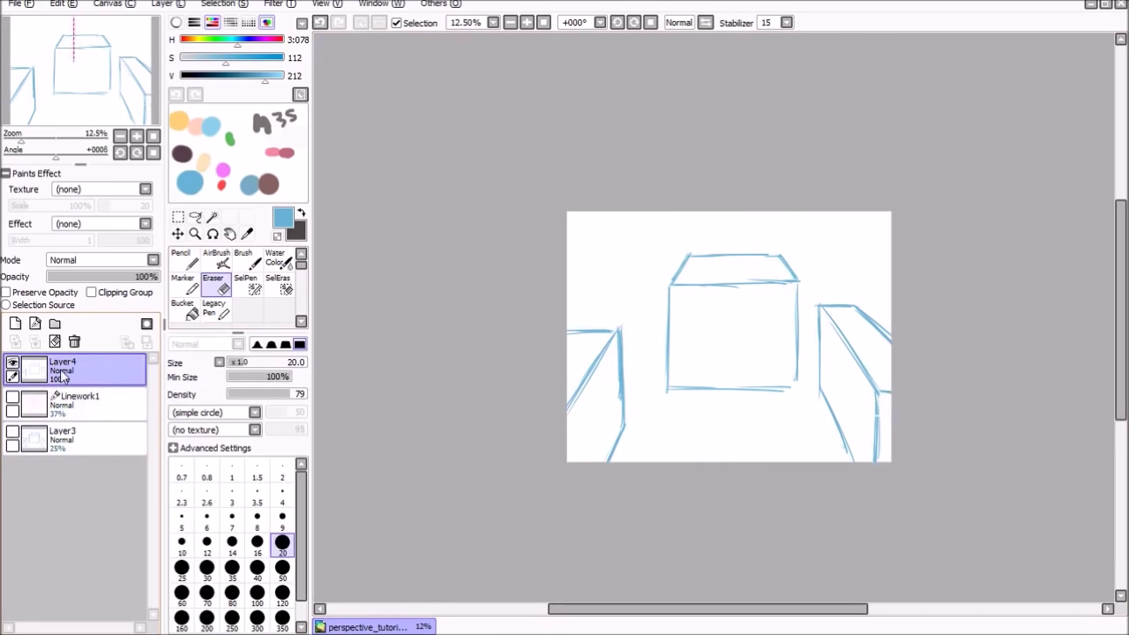
# Step: Retrace the side edges and lower edge of the central box with the blue Pencil
pyautogui.press('n')
pyautogui.moveTo(670, 288); pyautogui.dragTo(672, 386)
pyautogui.moveTo(763, 391); pyautogui.dragTo(791, 388)
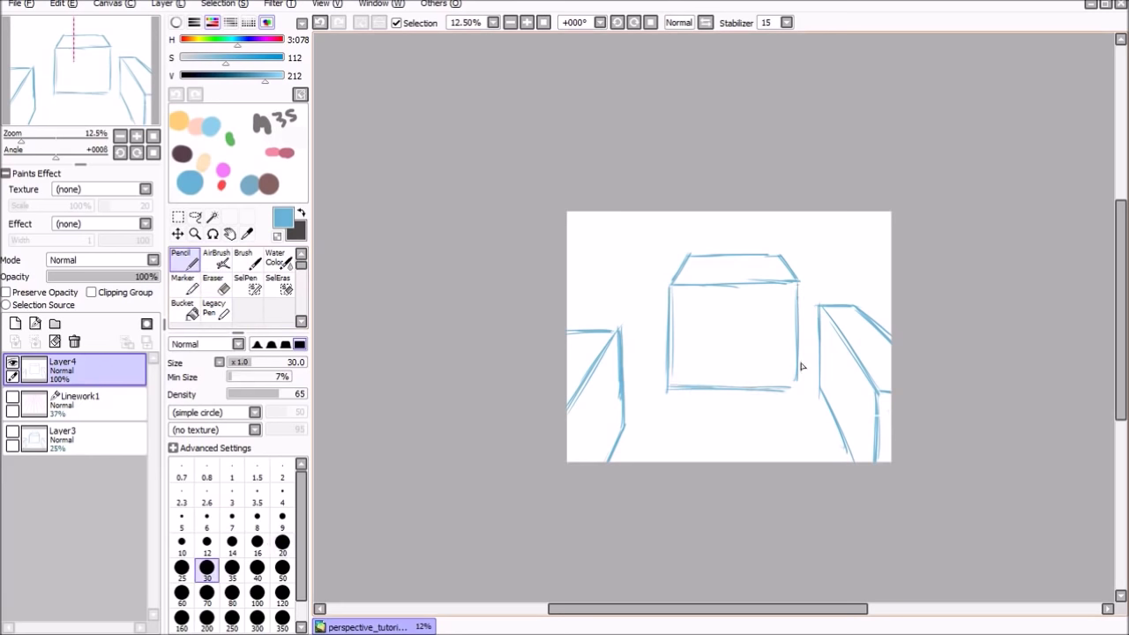
pyautogui.moveTo(798, 299); pyautogui.dragTo(797, 381)
# Step: Check the box drawing against the perspective guide, and hide both Linework1 and Layer4 to leave a blank canvas
pyautogui.click(12, 396)
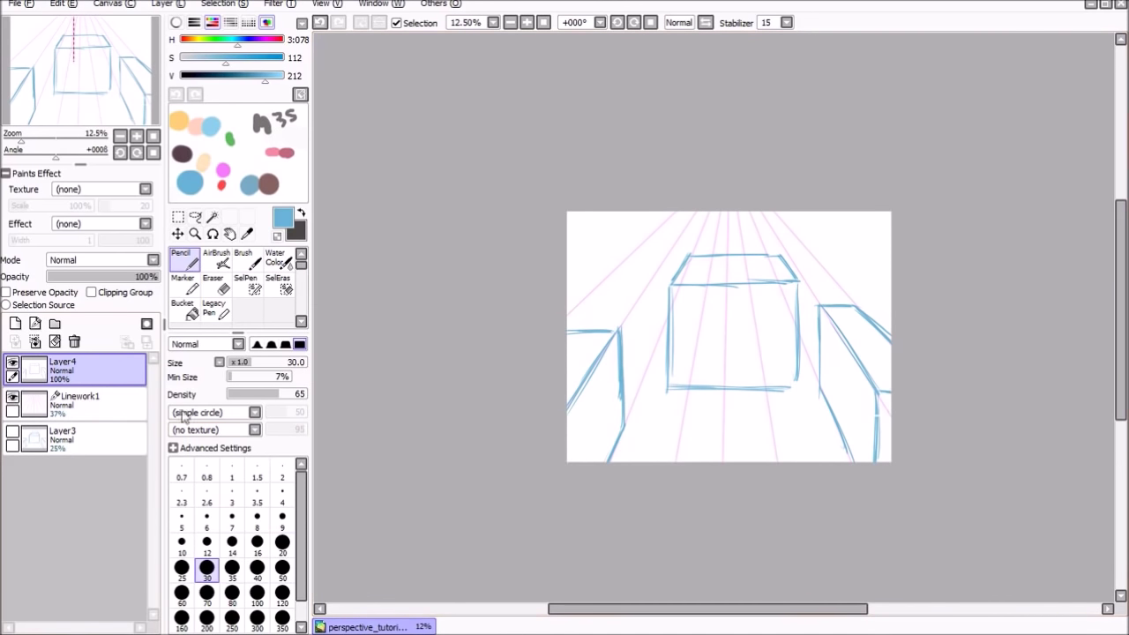
pyautogui.click(12, 396)
pyautogui.click(13, 363)
# Step: On a new linework layer, draw a fan of six pink lines (hue 5:004, value 228) from beyond the canvas's left edge with the Line tool
pyautogui.click(35, 404)
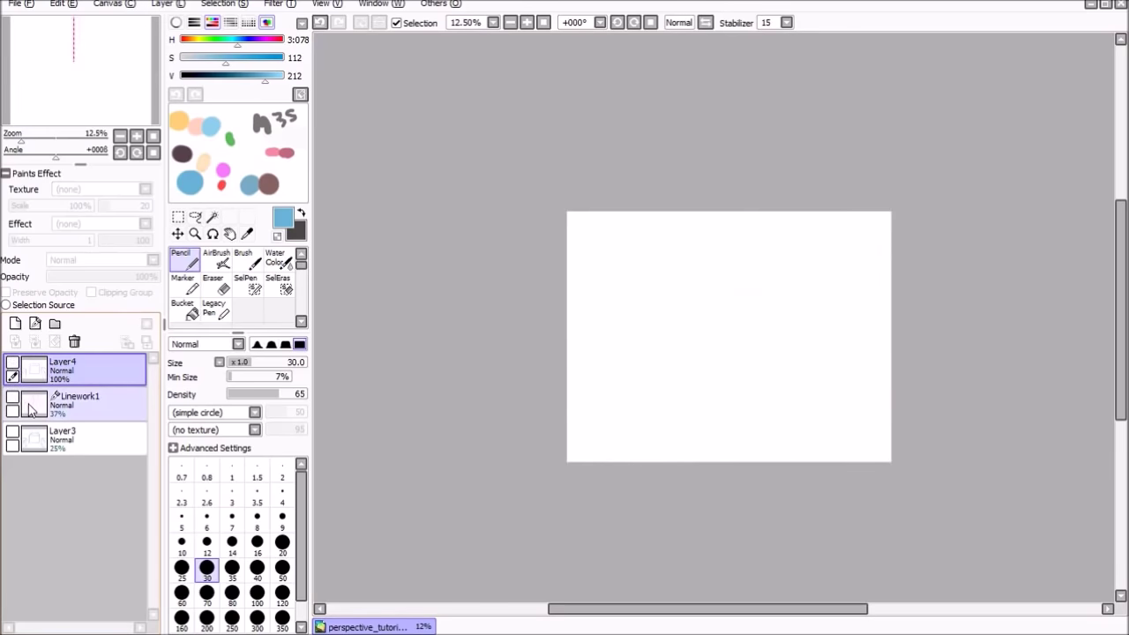
pyautogui.click(220, 312)
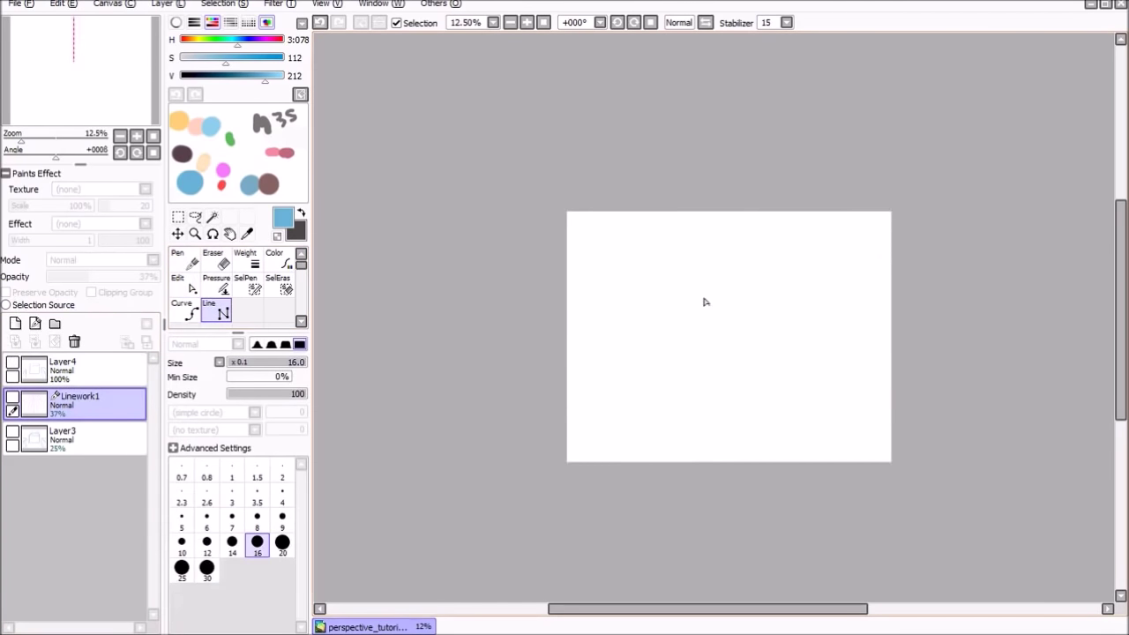
pyautogui.moveTo(224, 38); pyautogui.dragTo(193, 41)
pyautogui.click(266, 39)
pyautogui.click(272, 76)
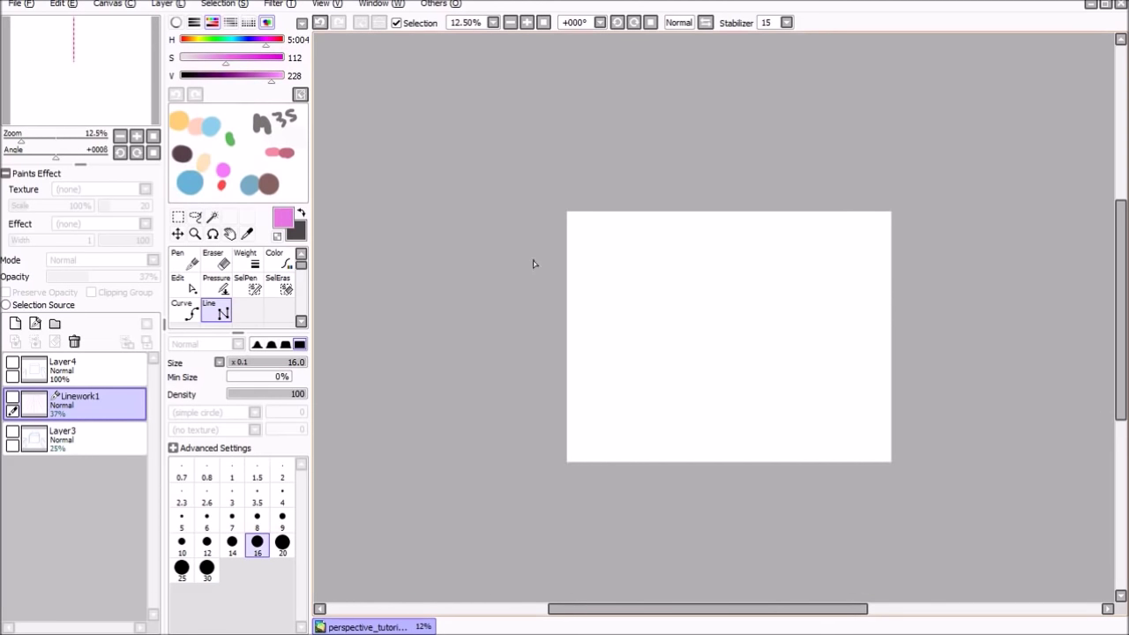
pyautogui.click(219, 309)
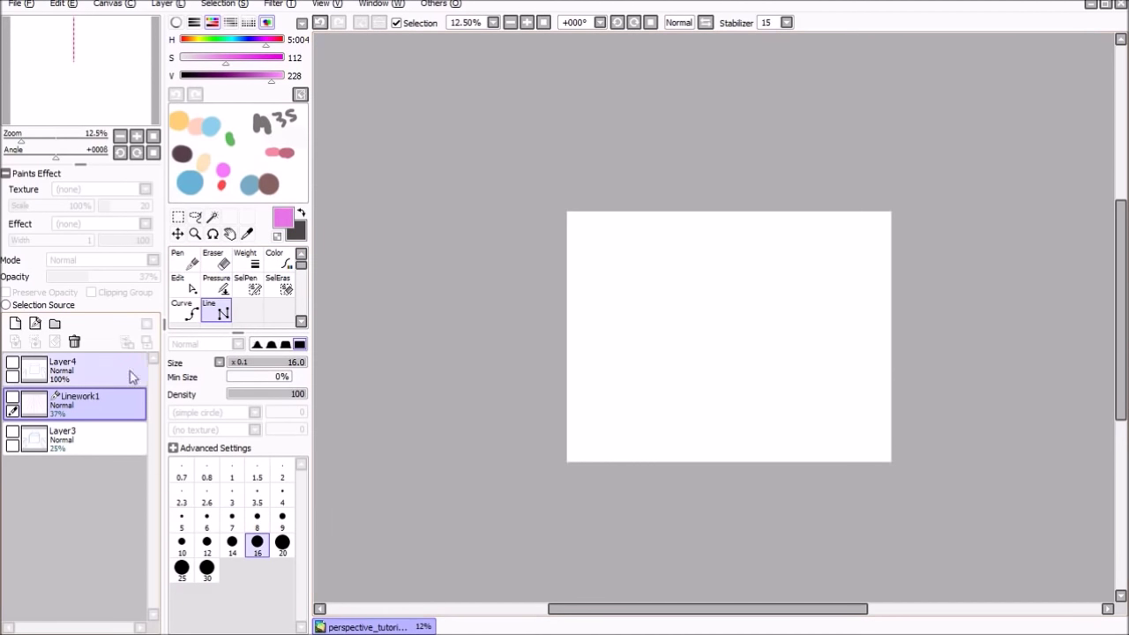
pyautogui.click(15, 322)
pyautogui.click(493, 243)
pyautogui.click(830, 488)
pyautogui.moveTo(925, 352)
pyautogui.mouseDown()
pyautogui.moveTo(482, 272)
pyautogui.moveTo(1062, 286)
pyautogui.moveTo(1041, 307)
pyautogui.mouseUp()
pyautogui.moveTo(975, 241)
pyautogui.mouseDown()
pyautogui.moveTo(498, 275)
pyautogui.moveTo(498, 261)
pyautogui.moveTo(539, 378)
pyautogui.moveTo(792, 534)
pyautogui.mouseUp()
pyautogui.moveTo(590, 390); pyautogui.dragTo(494, 255)
# Step: Gather the left ends of the pink lines at one vanishing point with the Edit tool and spread their outer ends evenly
pyautogui.click(181, 283)
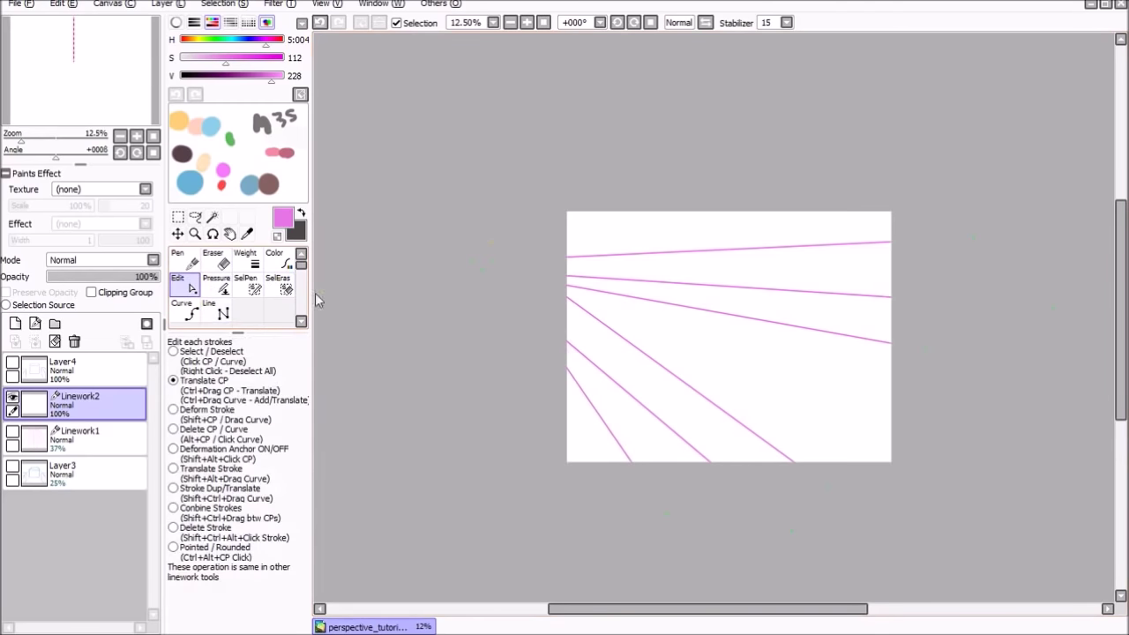
pyautogui.moveTo(491, 245)
pyautogui.mouseDown()
pyautogui.moveTo(496, 263)
pyautogui.moveTo(479, 253)
pyautogui.moveTo(501, 267)
pyautogui.mouseUp()
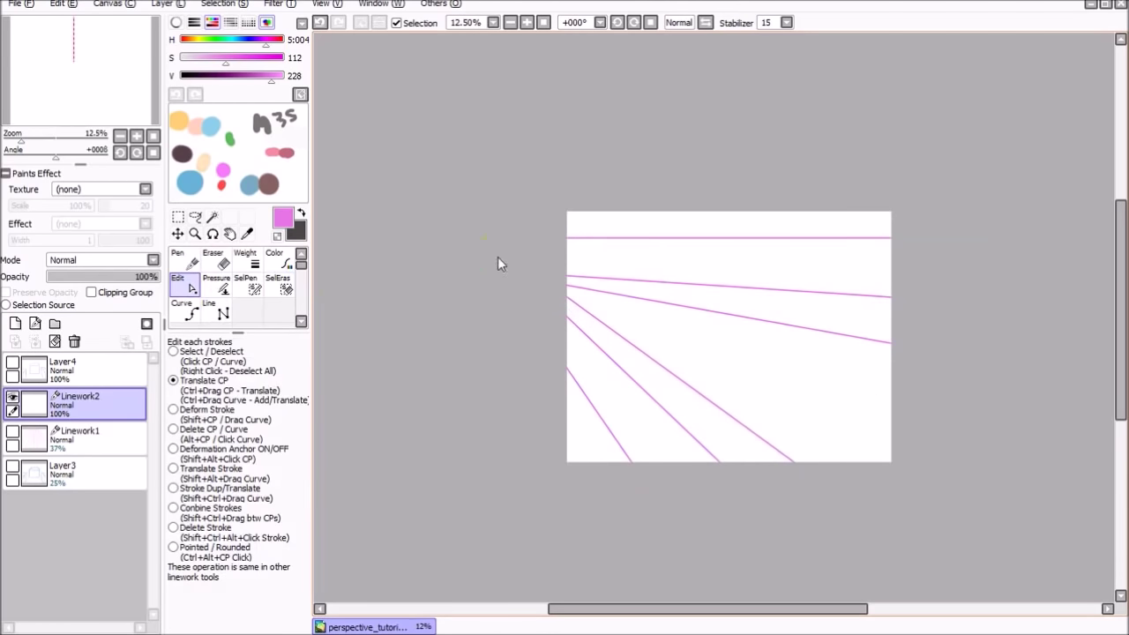
pyautogui.moveTo(494, 261); pyautogui.dragTo(484, 238)
pyautogui.moveTo(828, 489); pyautogui.dragTo(924, 505)
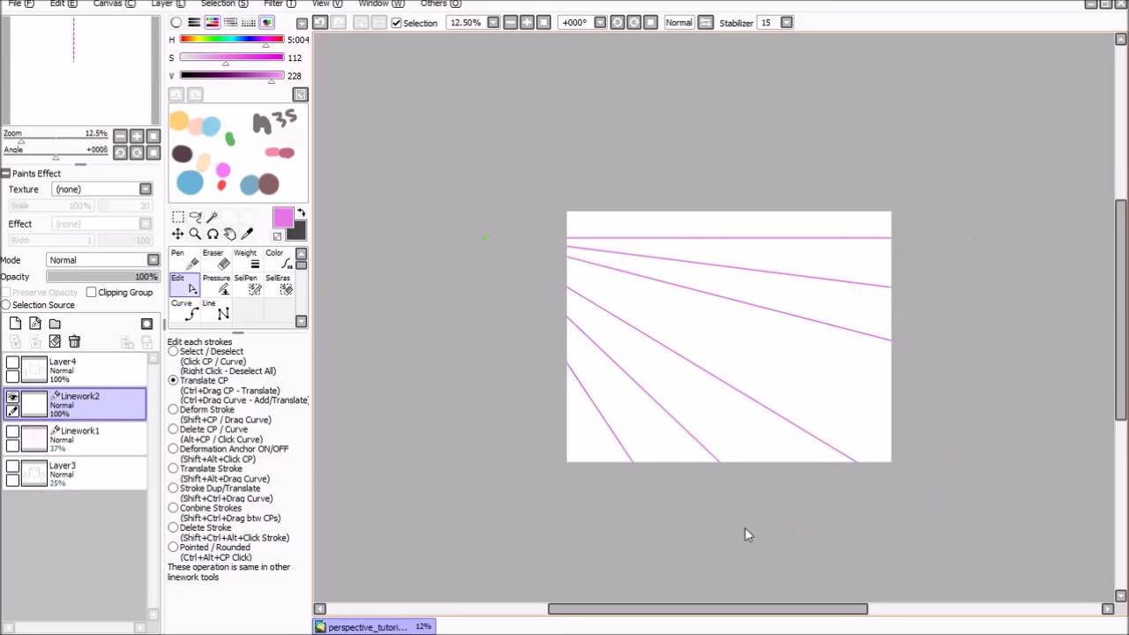
pyautogui.moveTo(797, 535); pyautogui.dragTo(831, 524)
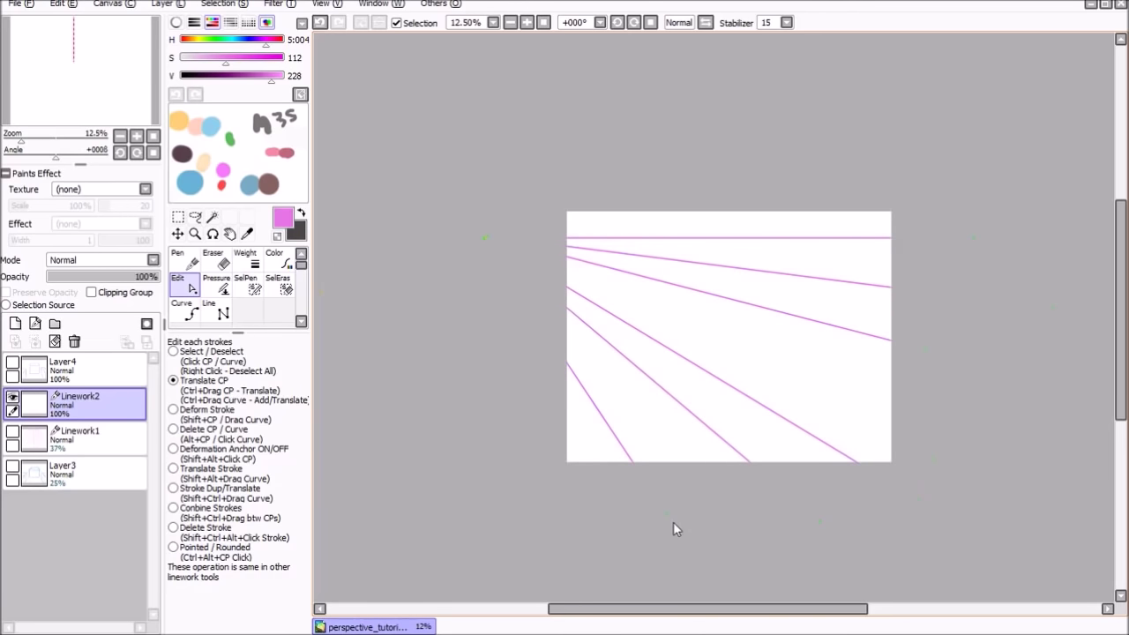
pyautogui.moveTo(671, 518); pyautogui.dragTo(693, 524)
pyautogui.moveTo(926, 504); pyautogui.dragTo(961, 500)
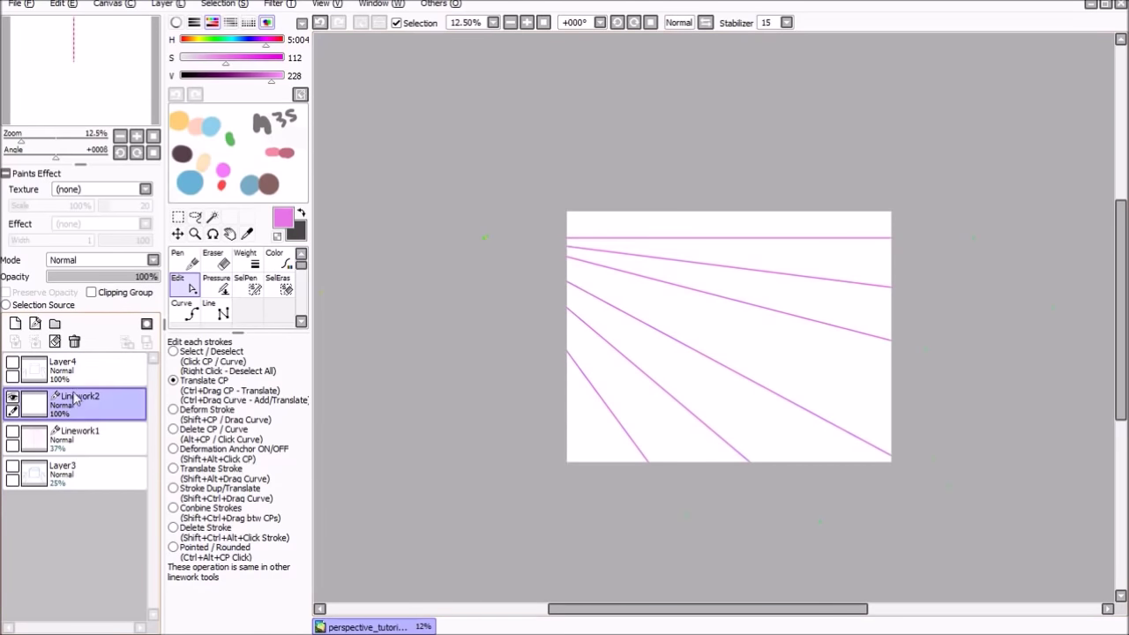
# Step: On another new linework layer, draw a green horizon line and perspective lines from beyond the canvas's right edge (hue 2:112, saturation 150)
pyautogui.click(35, 322)
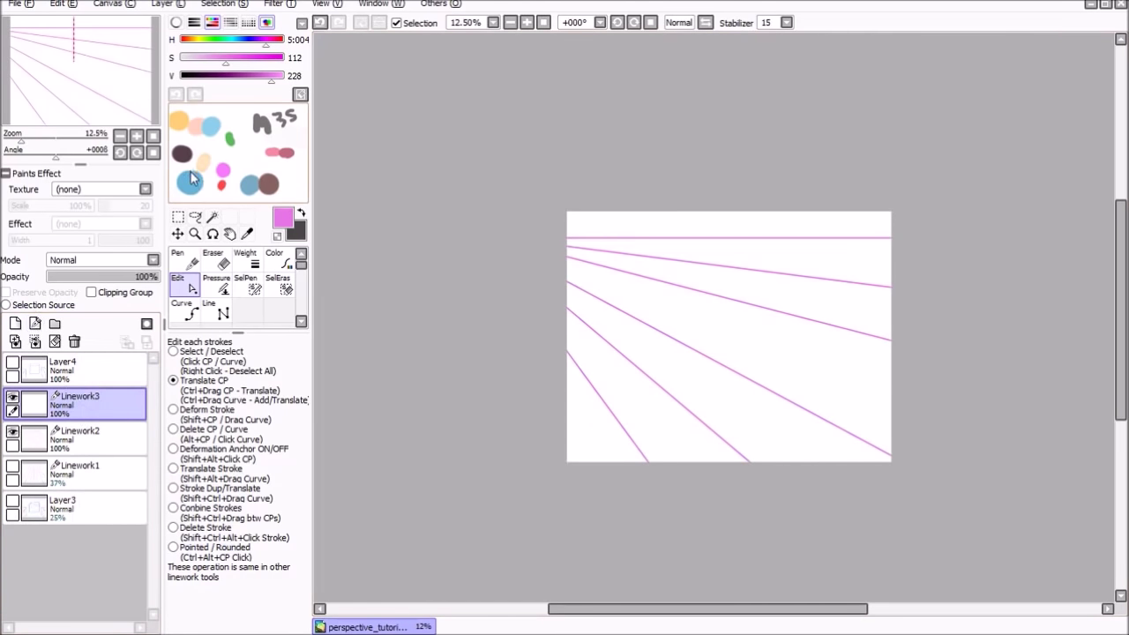
pyautogui.click(222, 41)
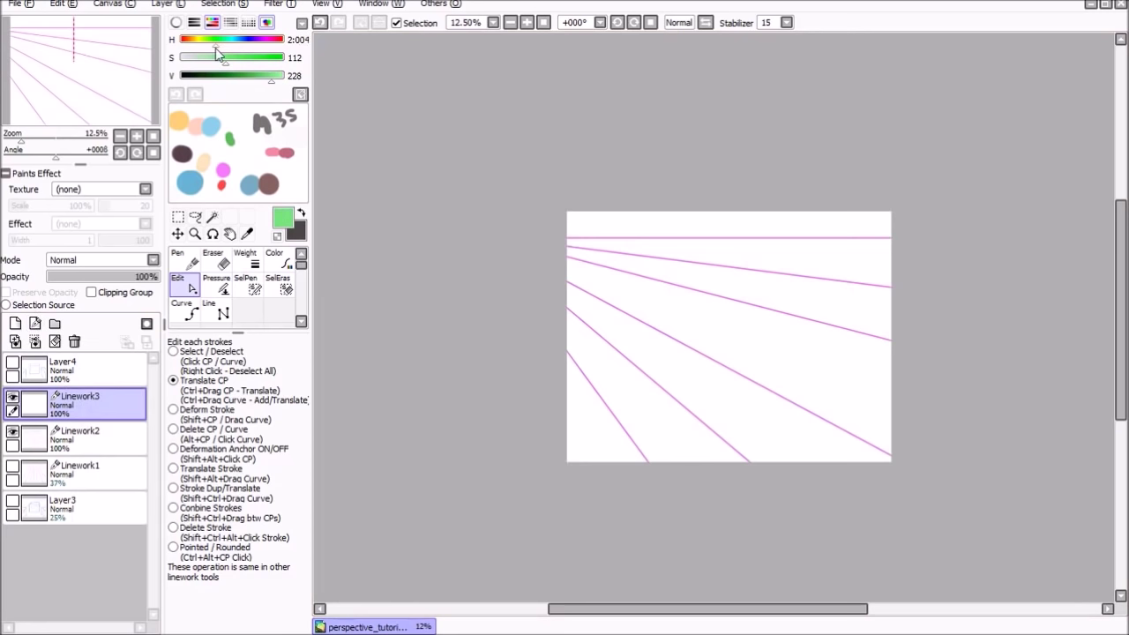
pyautogui.click(240, 58)
pyautogui.click(216, 310)
pyautogui.moveTo(964, 243)
pyautogui.mouseDown()
pyautogui.moveTo(446, 262)
pyautogui.moveTo(450, 244)
pyautogui.mouseUp()
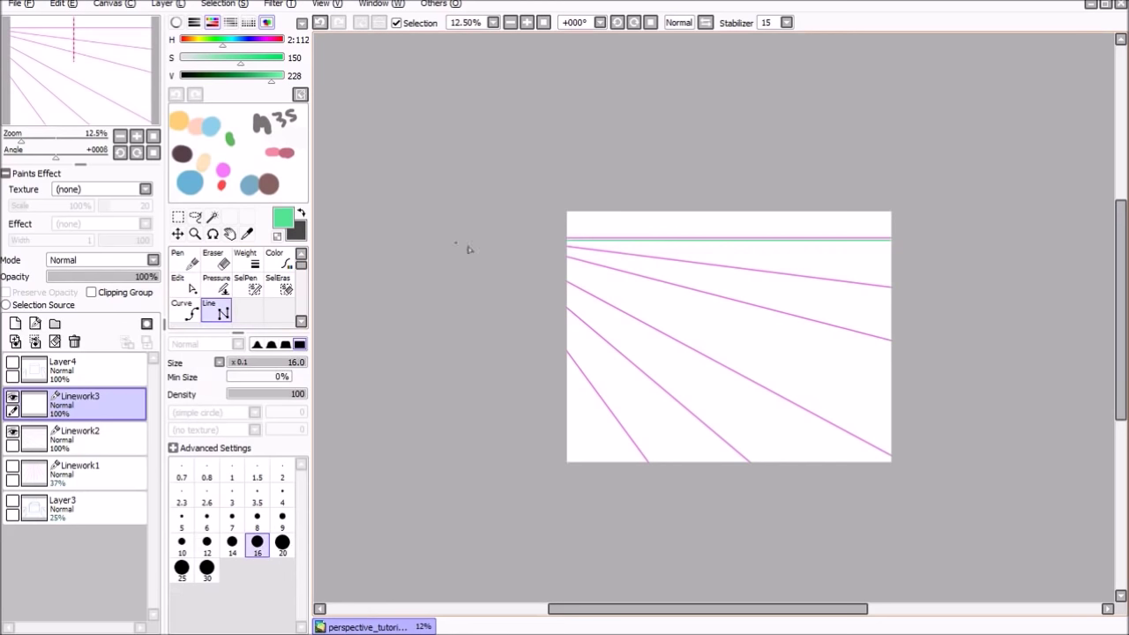
pyautogui.moveTo(529, 380)
pyautogui.mouseDown()
pyautogui.moveTo(839, 303)
pyautogui.moveTo(953, 244)
pyautogui.moveTo(572, 503)
pyautogui.mouseUp()
pyautogui.moveTo(759, 544)
pyautogui.mouseDown()
pyautogui.moveTo(960, 230)
pyautogui.moveTo(849, 526)
pyautogui.mouseUp()
pyautogui.moveTo(930, 524); pyautogui.dragTo(507, 428)
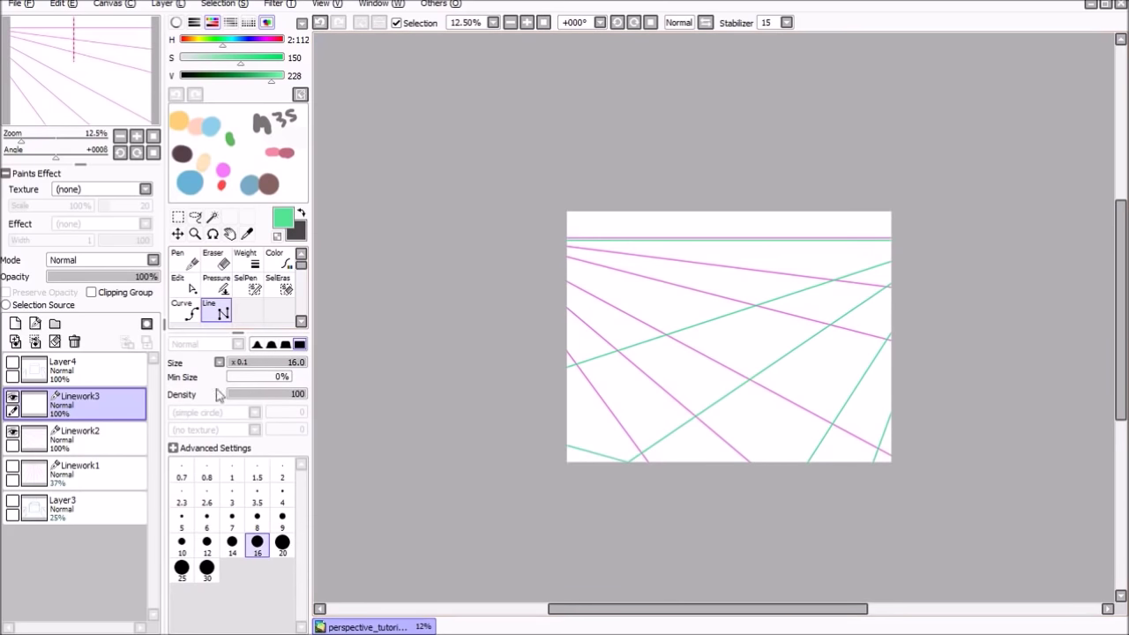
# Step: On Linework3, level the green horizon line over the pink one and gather the green lines' right ends at one vanishing point with the Edit tool
pyautogui.click(188, 289)
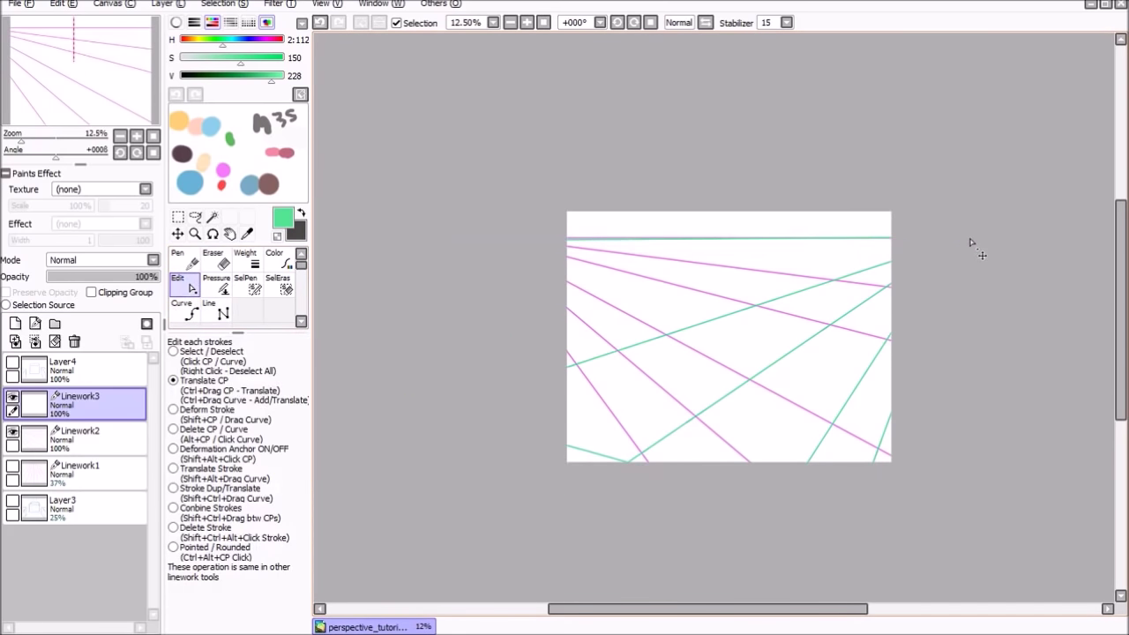
pyautogui.moveTo(452, 241); pyautogui.dragTo(458, 244)
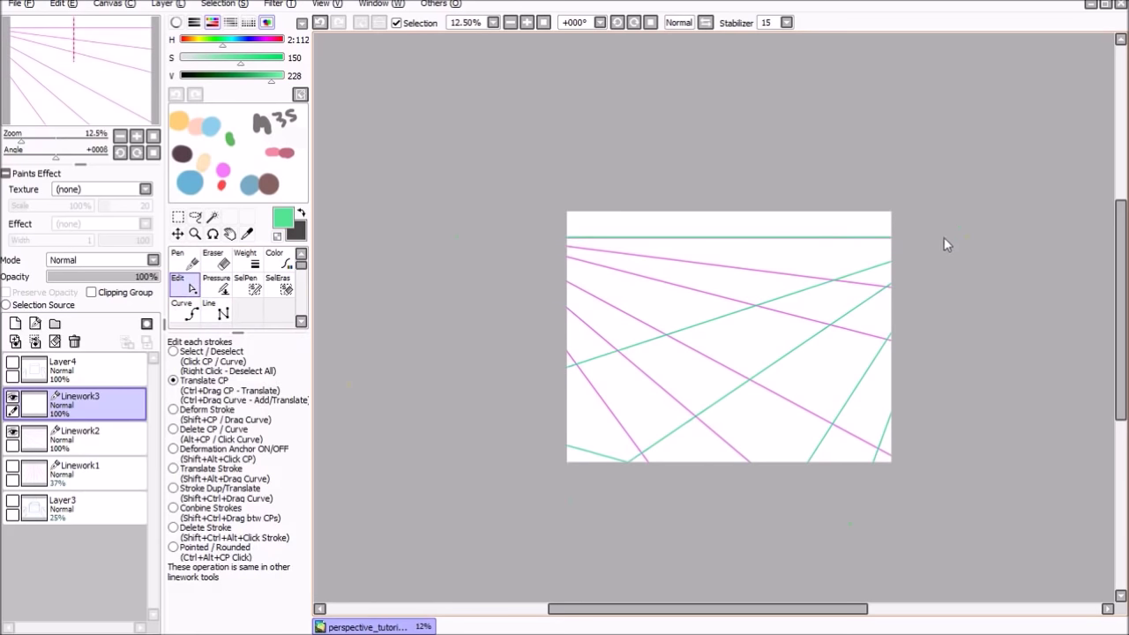
pyautogui.moveTo(972, 239); pyautogui.dragTo(1061, 243)
pyautogui.moveTo(956, 238)
pyautogui.mouseDown()
pyautogui.moveTo(1059, 247)
pyautogui.moveTo(1036, 238)
pyautogui.moveTo(1015, 249)
pyautogui.moveTo(1030, 244)
pyautogui.mouseUp()
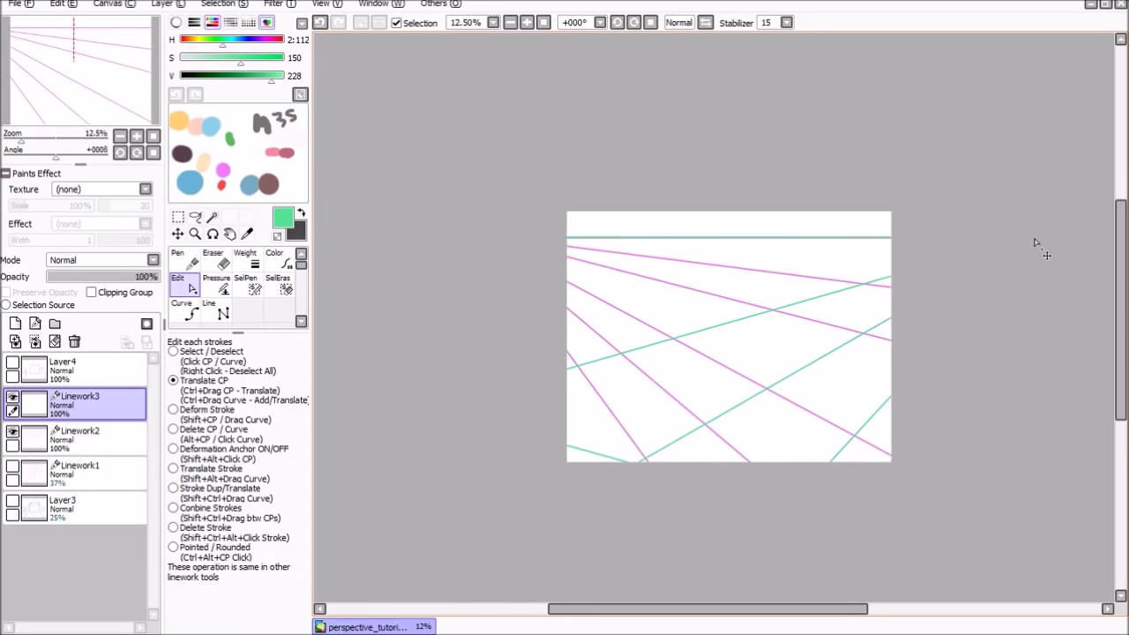
# Step: Spread the outer ends of the green perspective lines more evenly across the lower part of the canvas
pyautogui.moveTo(761, 554); pyautogui.dragTo(741, 501)
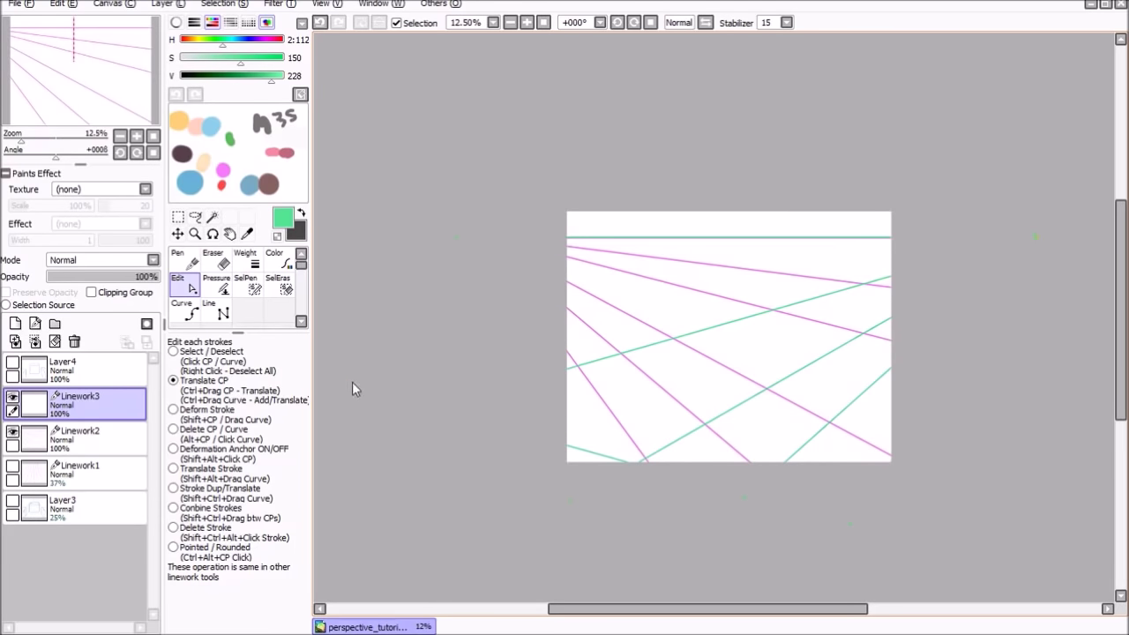
pyautogui.moveTo(867, 540); pyautogui.dragTo(778, 559)
pyautogui.moveTo(739, 521)
pyautogui.mouseDown()
pyautogui.moveTo(749, 512)
pyautogui.moveTo(696, 510)
pyautogui.mouseUp()
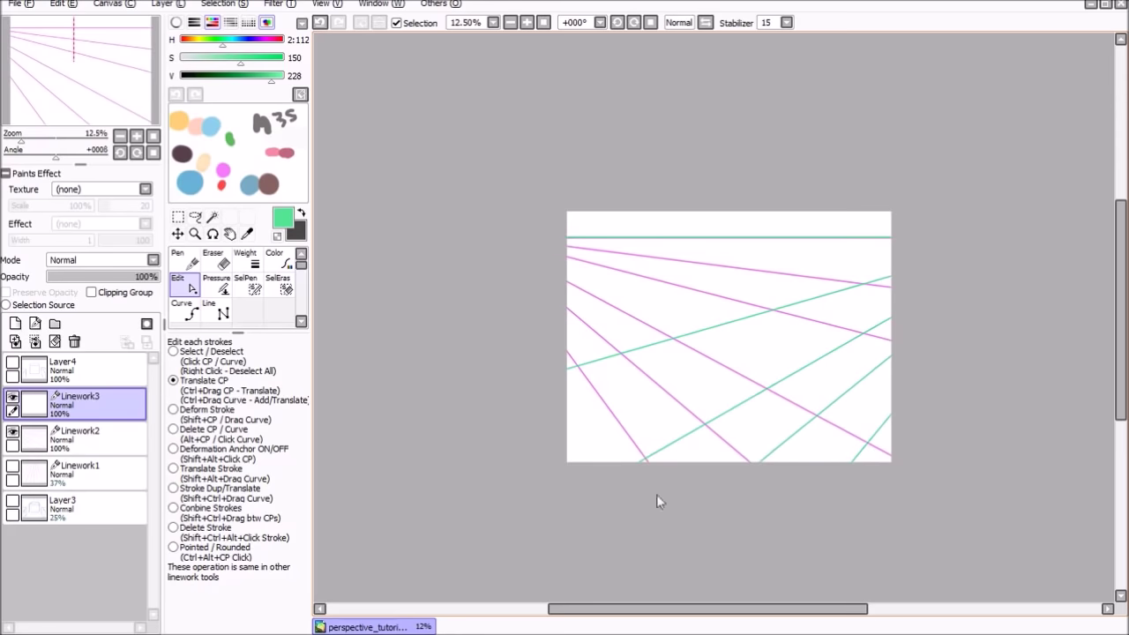
pyautogui.moveTo(570, 501)
pyautogui.mouseDown()
pyautogui.moveTo(541, 496)
pyautogui.moveTo(549, 504)
pyautogui.moveTo(541, 487)
pyautogui.mouseUp()
# Step: Lower the opacity of Linework2 to 44% and of Linework3 to 36%
pyautogui.click(109, 436)
pyautogui.click(97, 276)
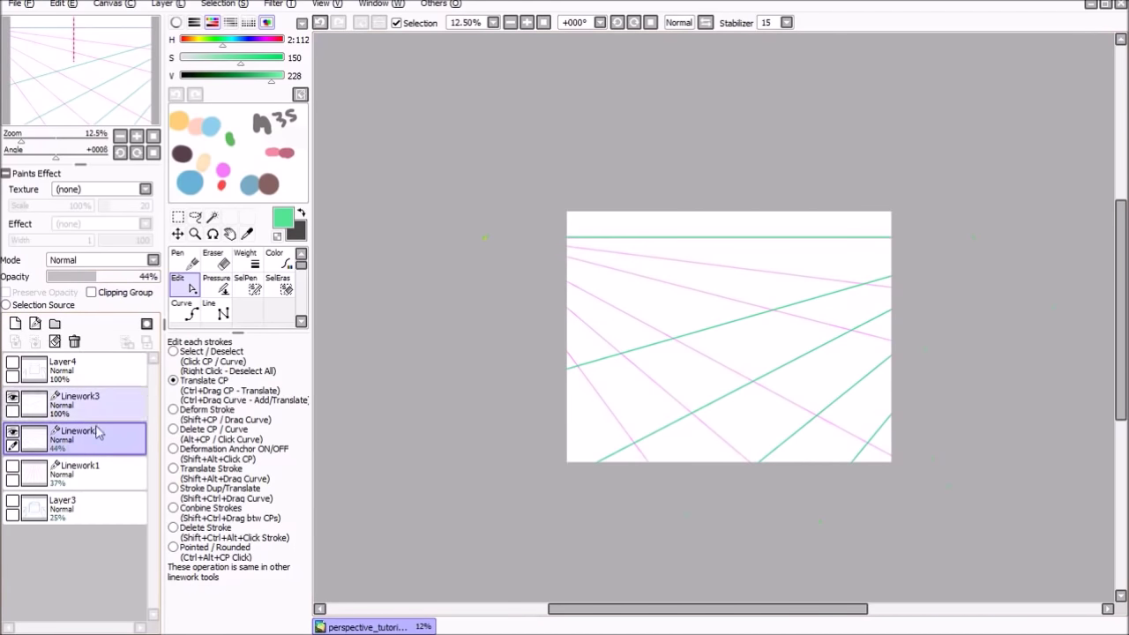
pyautogui.click(96, 411)
pyautogui.click(88, 276)
# Step: On a new normal layer above the guides, sketch a box's two front faces with the Pencil in blue (hue 3:078, saturation 112, value 212)
pyautogui.click(15, 323)
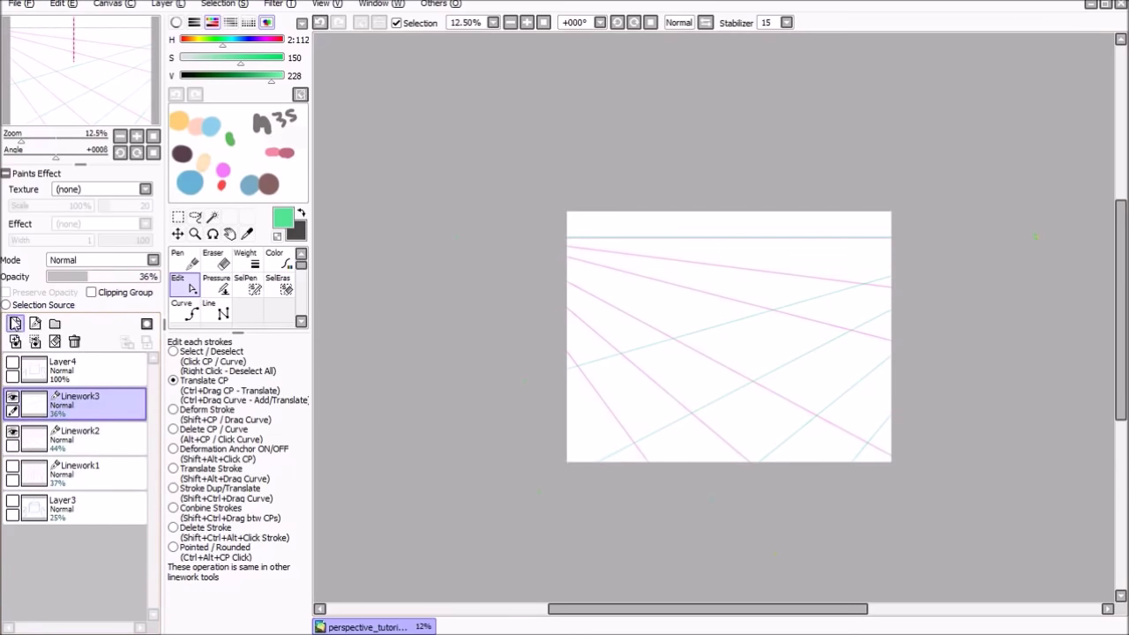
pyautogui.rightClick(183, 185)
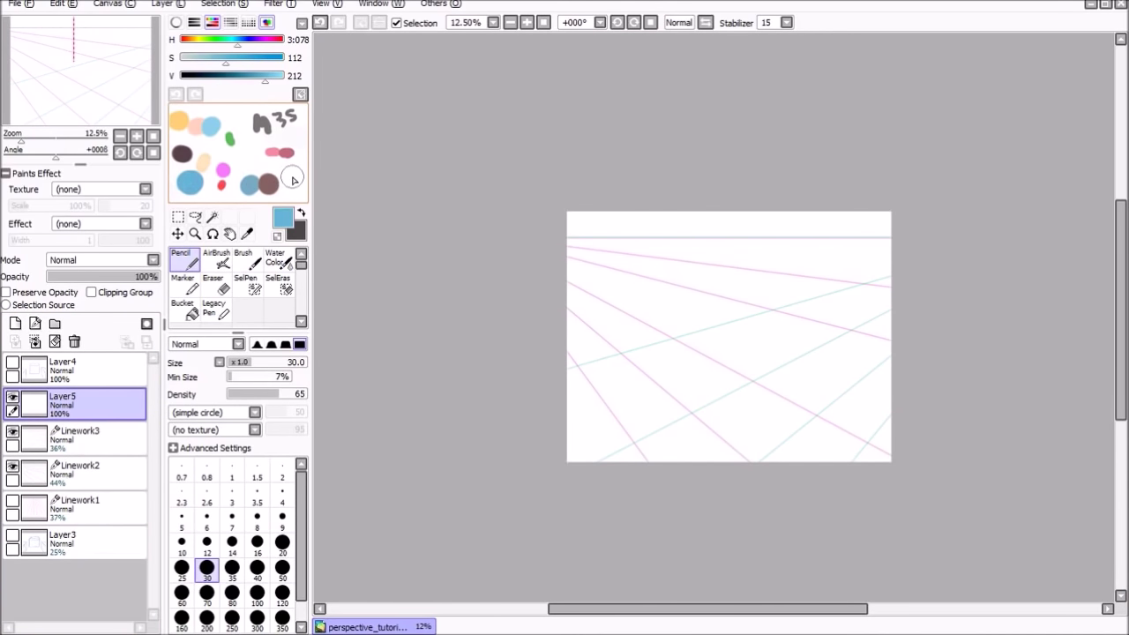
pyautogui.moveTo(746, 300); pyautogui.dragTo(748, 365)
pyautogui.moveTo(745, 269); pyautogui.dragTo(748, 367)
pyautogui.moveTo(673, 284)
pyautogui.mouseDown()
pyautogui.moveTo(675, 326)
pyautogui.moveTo(674, 303)
pyautogui.moveTo(674, 321)
pyautogui.moveTo(736, 300)
pyautogui.moveTo(694, 289)
pyautogui.moveTo(749, 304)
pyautogui.moveTo(789, 298)
pyautogui.moveTo(754, 308)
pyautogui.moveTo(830, 286)
pyautogui.moveTo(824, 345)
pyautogui.mouseUp()
pyautogui.hotkey('ctrl', 'z')
pyautogui.moveTo(748, 314)
pyautogui.mouseDown()
pyautogui.moveTo(749, 383)
pyautogui.moveTo(812, 345)
pyautogui.mouseUp()
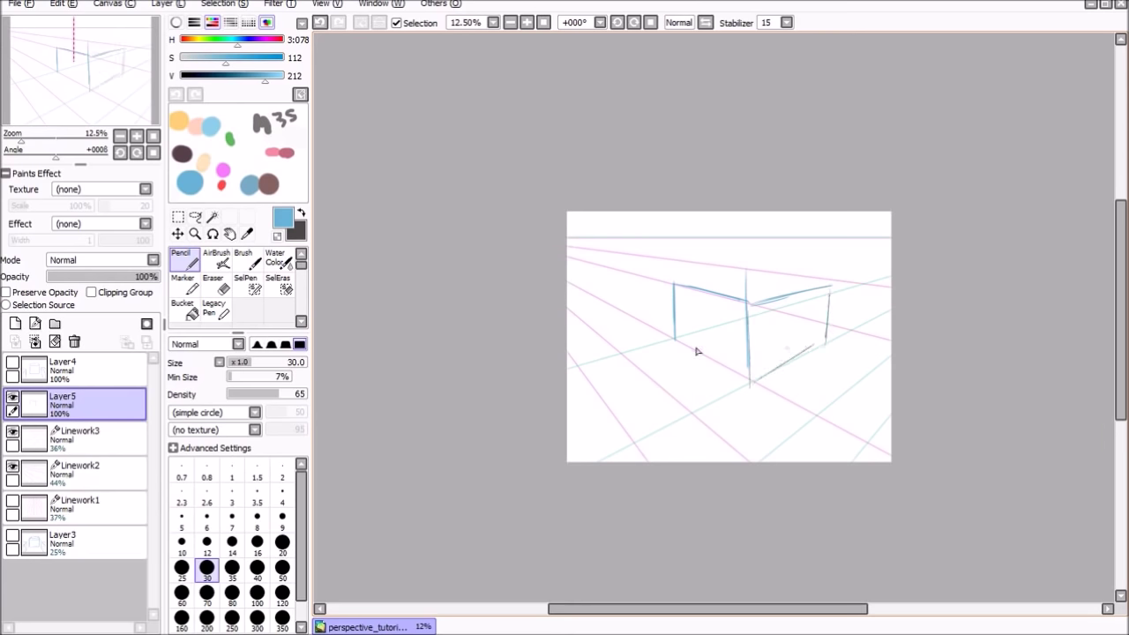
pyautogui.moveTo(747, 386); pyautogui.dragTo(696, 352)
# Step: Move a green line of Linework3 and the upper pink line of Linework2 to guide the box's far top edges
pyautogui.click(88, 439)
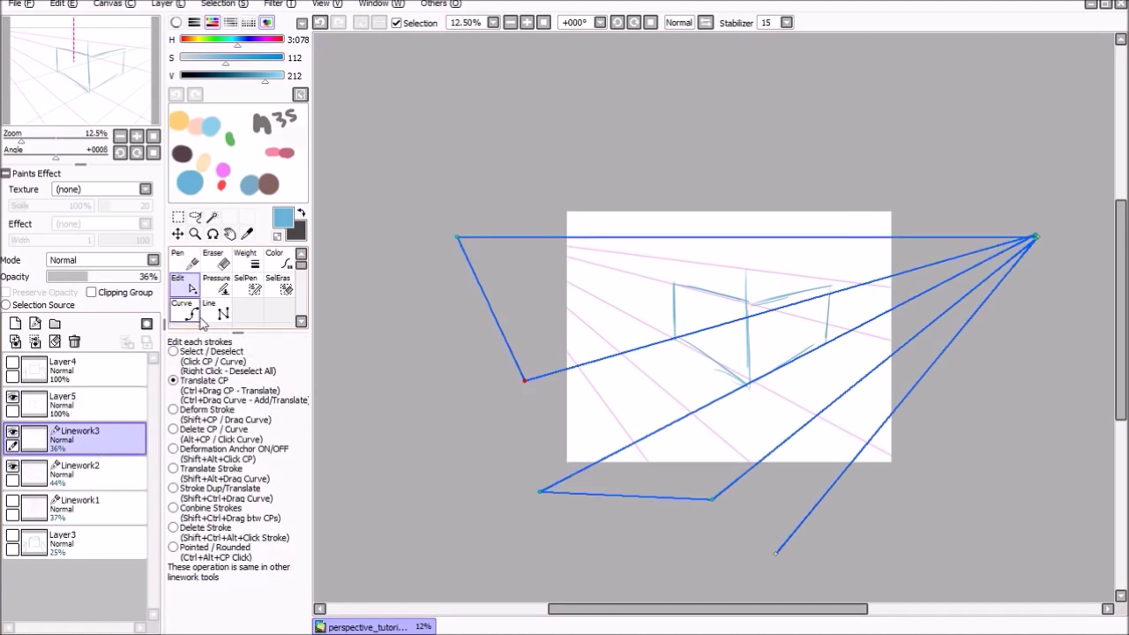
pyautogui.moveTo(442, 401); pyautogui.dragTo(396, 323)
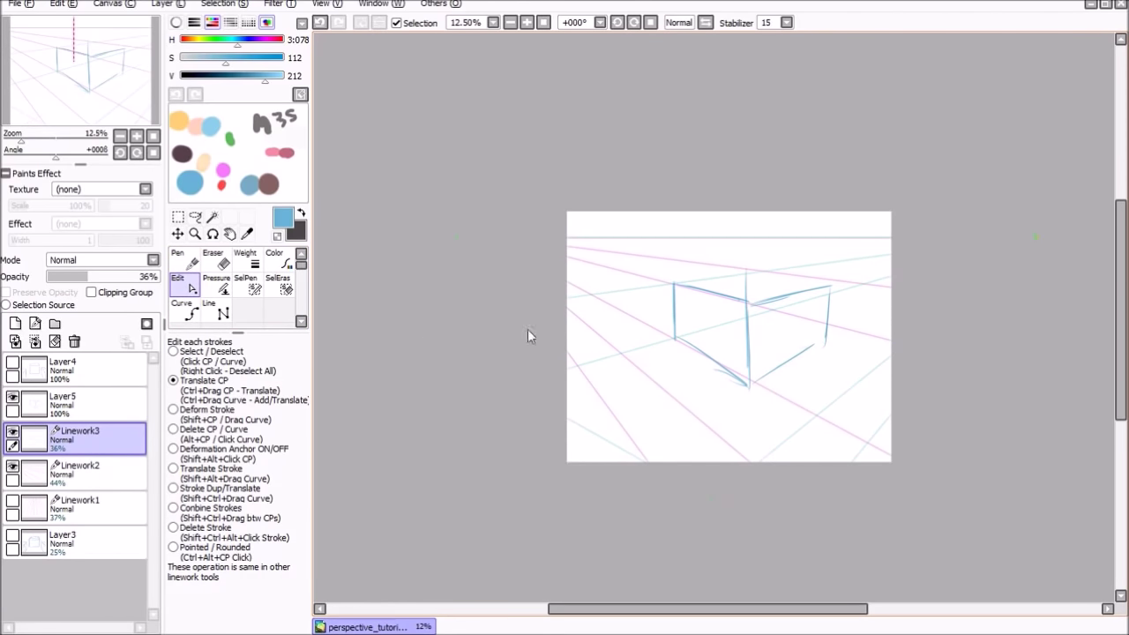
pyautogui.click(97, 469)
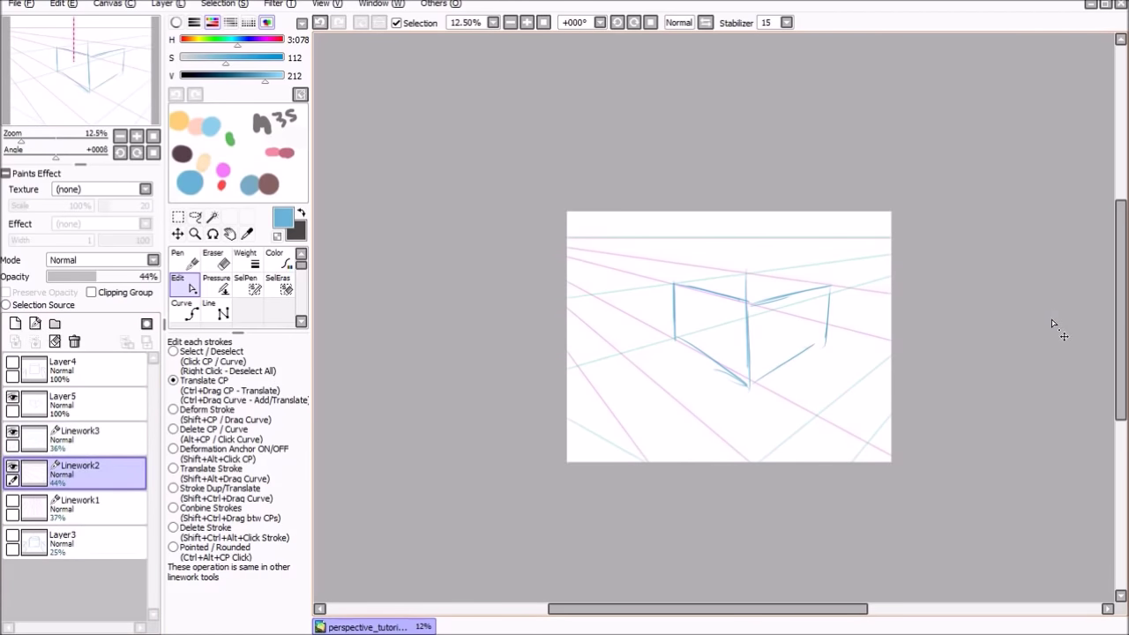
# Step: Back on Layer5, draw the box's far top edges along the guides and reinforce its vertical and bottom edges
pyautogui.click(89, 409)
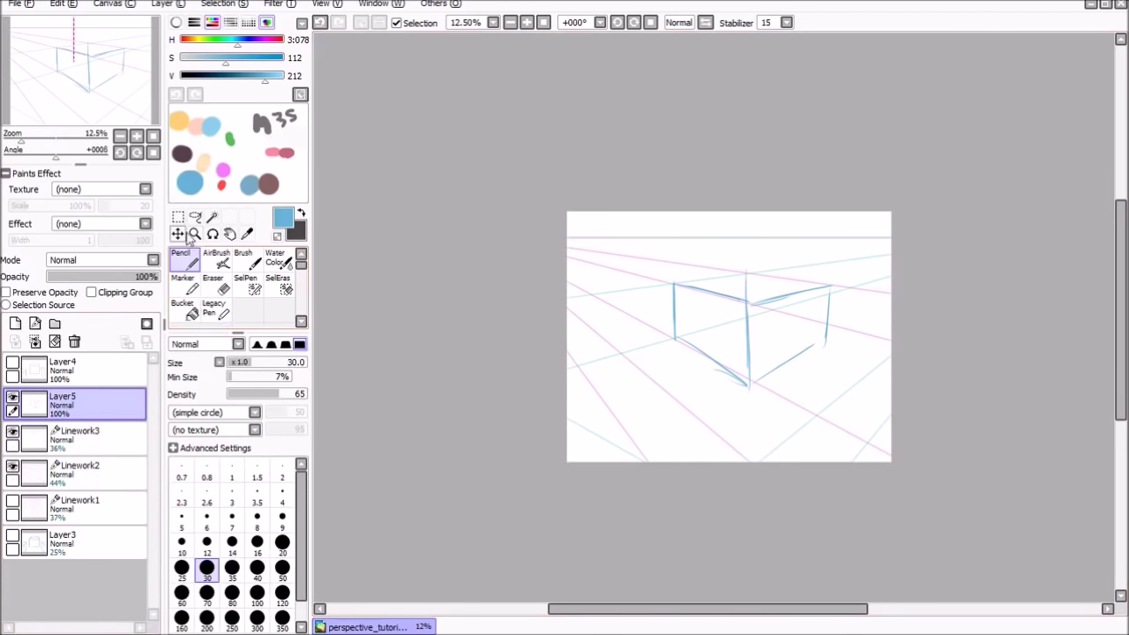
pyautogui.moveTo(675, 284)
pyautogui.mouseDown()
pyautogui.moveTo(742, 273)
pyautogui.moveTo(830, 291)
pyautogui.mouseUp()
pyautogui.moveTo(748, 303); pyautogui.dragTo(751, 369)
pyautogui.moveTo(673, 288); pyautogui.dragTo(676, 340)
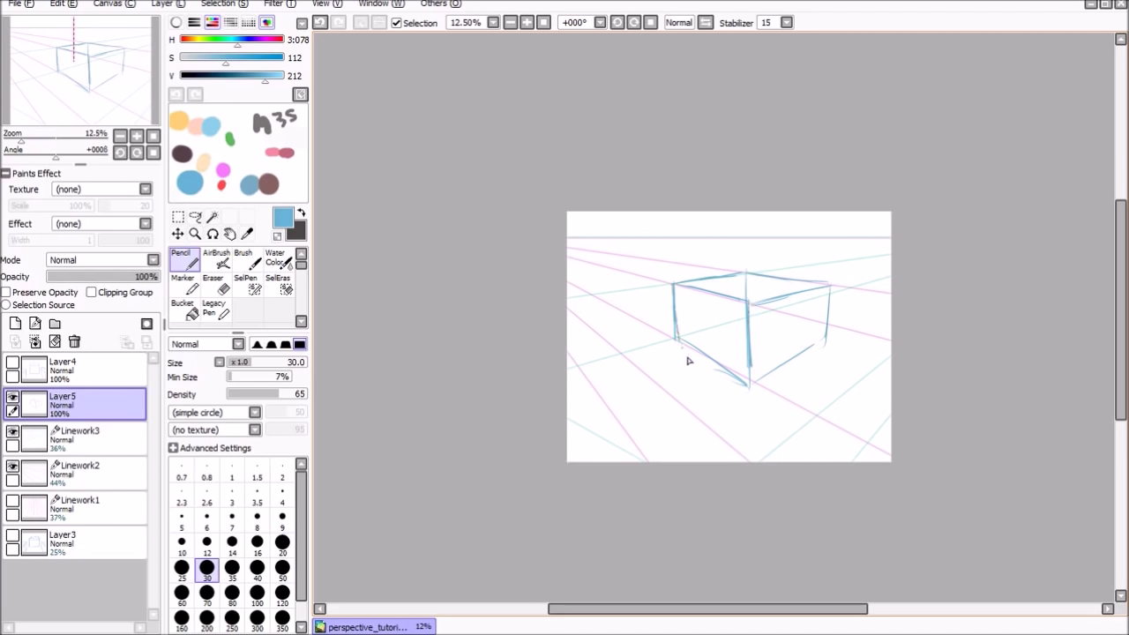
pyautogui.moveTo(673, 293)
pyautogui.mouseDown()
pyautogui.moveTo(675, 345)
pyautogui.moveTo(747, 384)
pyautogui.mouseUp()
pyautogui.moveTo(746, 304); pyautogui.dragTo(751, 380)
pyautogui.moveTo(749, 305)
pyautogui.mouseDown()
pyautogui.moveTo(845, 289)
pyautogui.moveTo(832, 287)
pyautogui.moveTo(828, 340)
pyautogui.moveTo(829, 320)
pyautogui.moveTo(826, 340)
pyautogui.moveTo(767, 382)
pyautogui.mouseUp()
pyautogui.moveTo(816, 337); pyautogui.dragTo(762, 376)
# Step: Check the box sketch with Linework3 and Linework2 hidden, and show both guides again
pyautogui.click(12, 432)
pyautogui.click(12, 466)
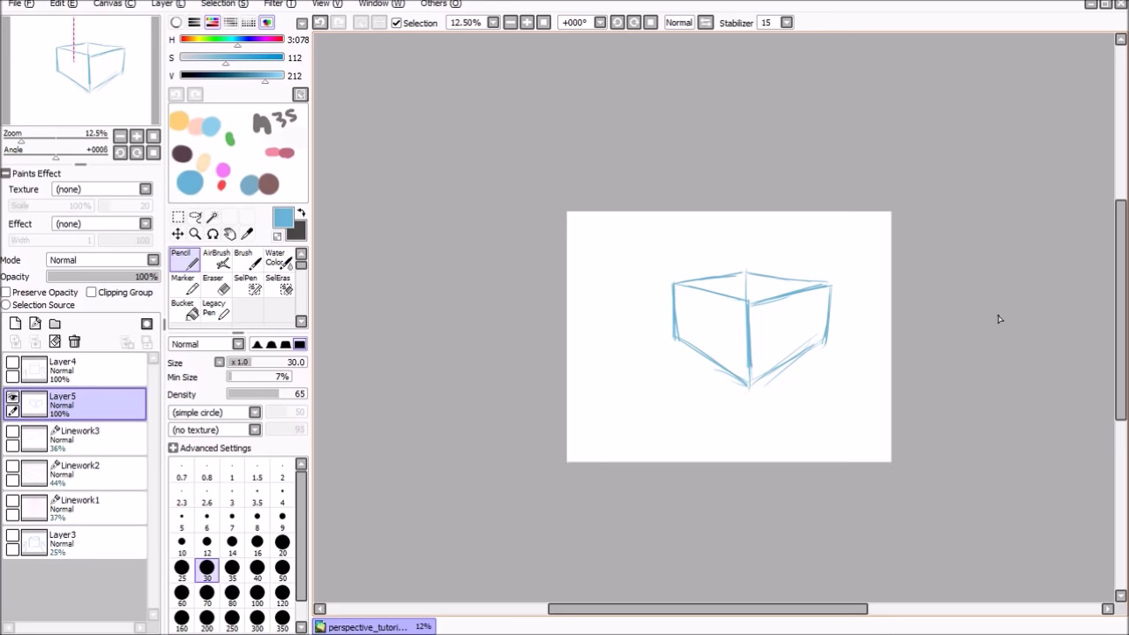
pyautogui.click(12, 432)
pyautogui.click(12, 467)
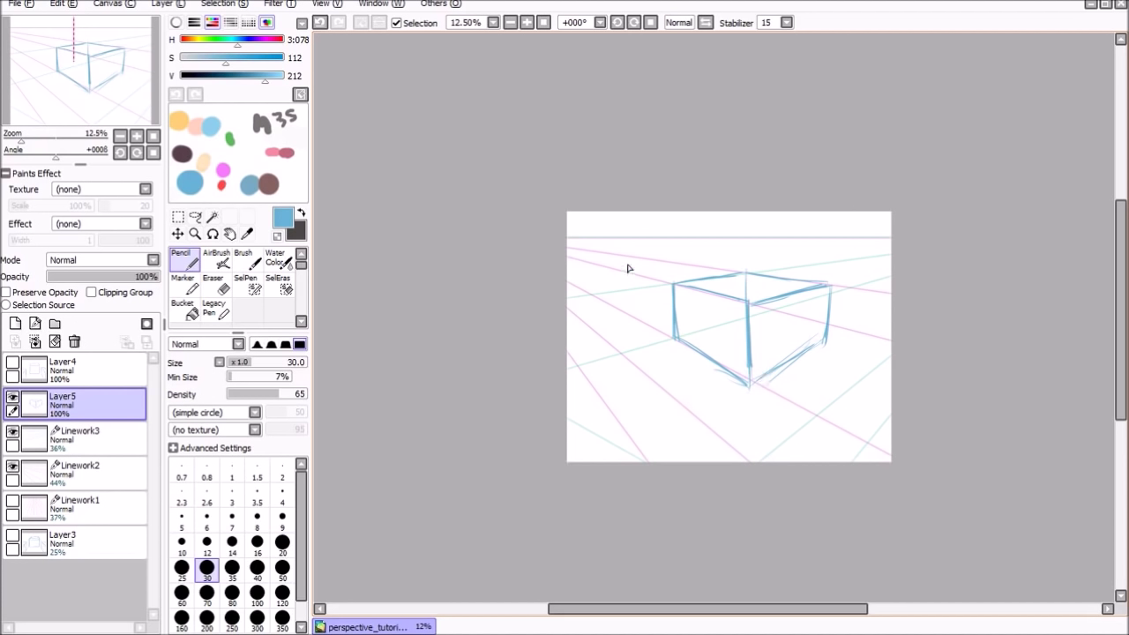
# Step: Beside the box, near the canvas's left edge, sketch a tall box's two vertical edges, bottom edge and a middle cross edge following the green guides
pyautogui.moveTo(628, 240)
pyautogui.mouseDown()
pyautogui.moveTo(628, 349)
pyautogui.moveTo(580, 363)
pyautogui.mouseUp()
pyautogui.moveTo(583, 238); pyautogui.dragTo(585, 351)
pyautogui.moveTo(583, 308)
pyautogui.mouseDown()
pyautogui.moveTo(585, 357)
pyautogui.moveTo(612, 293)
pyautogui.mouseUp()
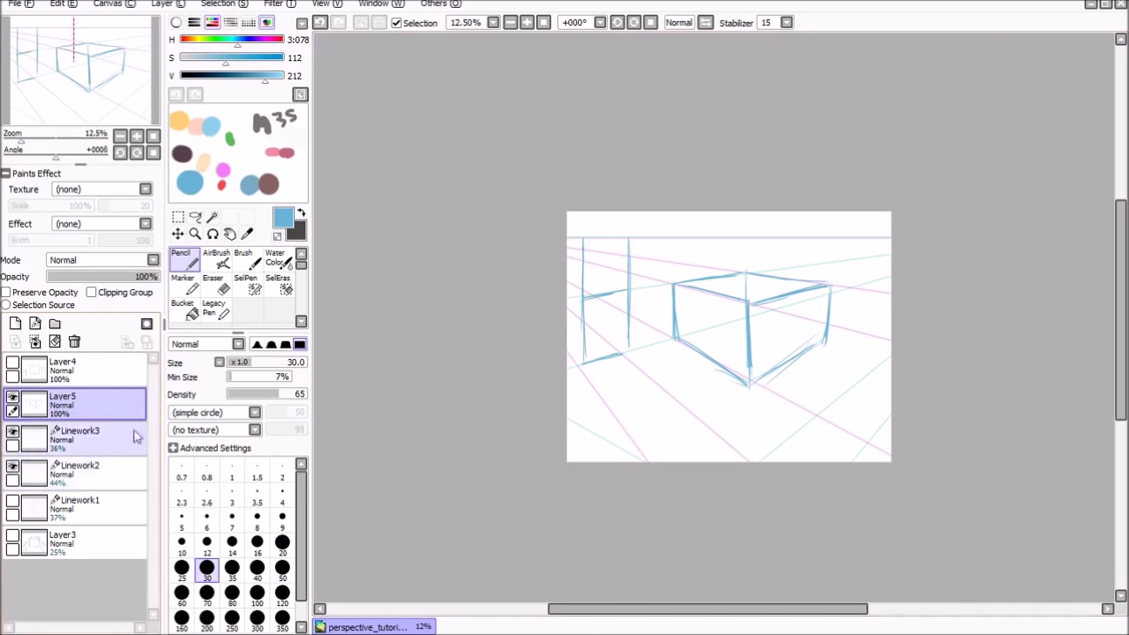
# Step: Move a green line of Linework3 above the horizon and, on Layer5, draw the tall box's top edge and lower left edge
pyautogui.click(104, 441)
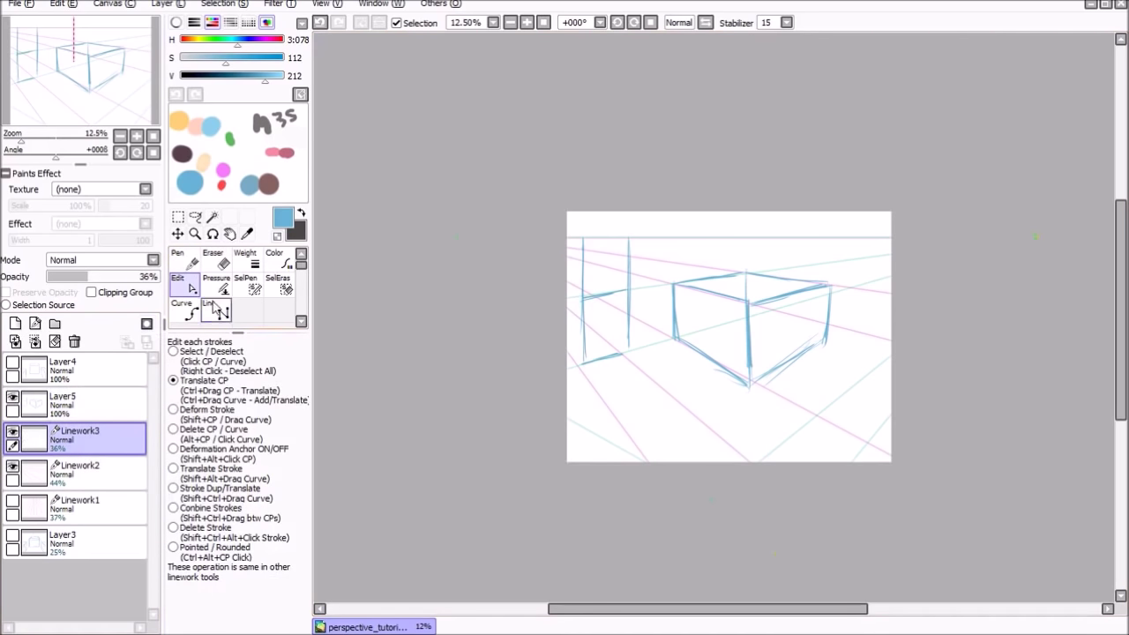
pyautogui.moveTo(521, 380); pyautogui.dragTo(491, 226)
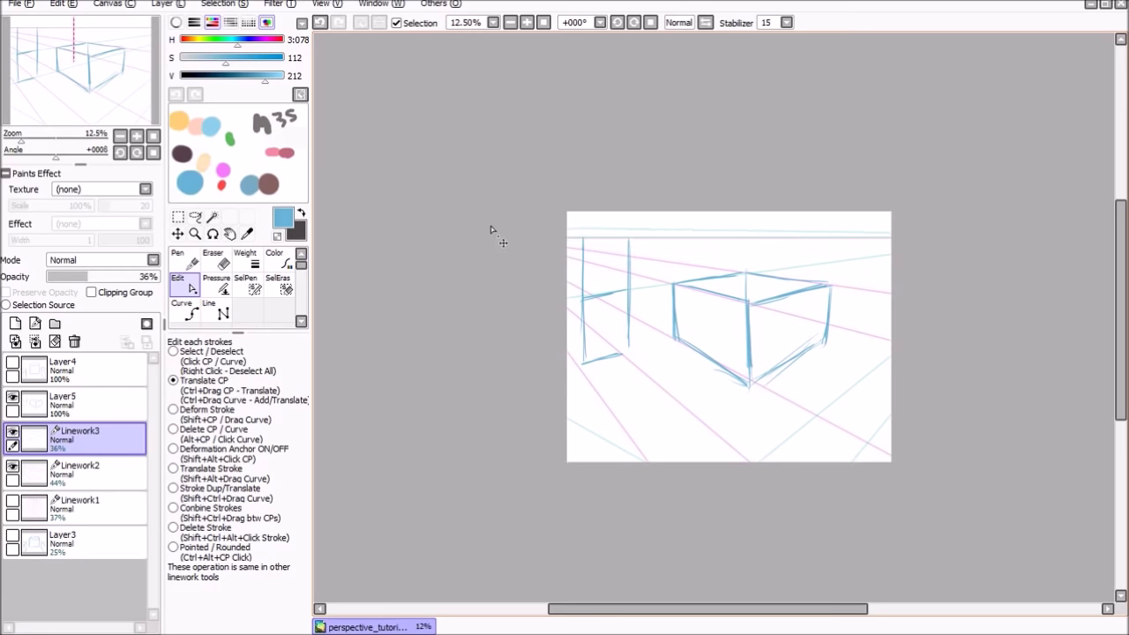
pyautogui.click(96, 404)
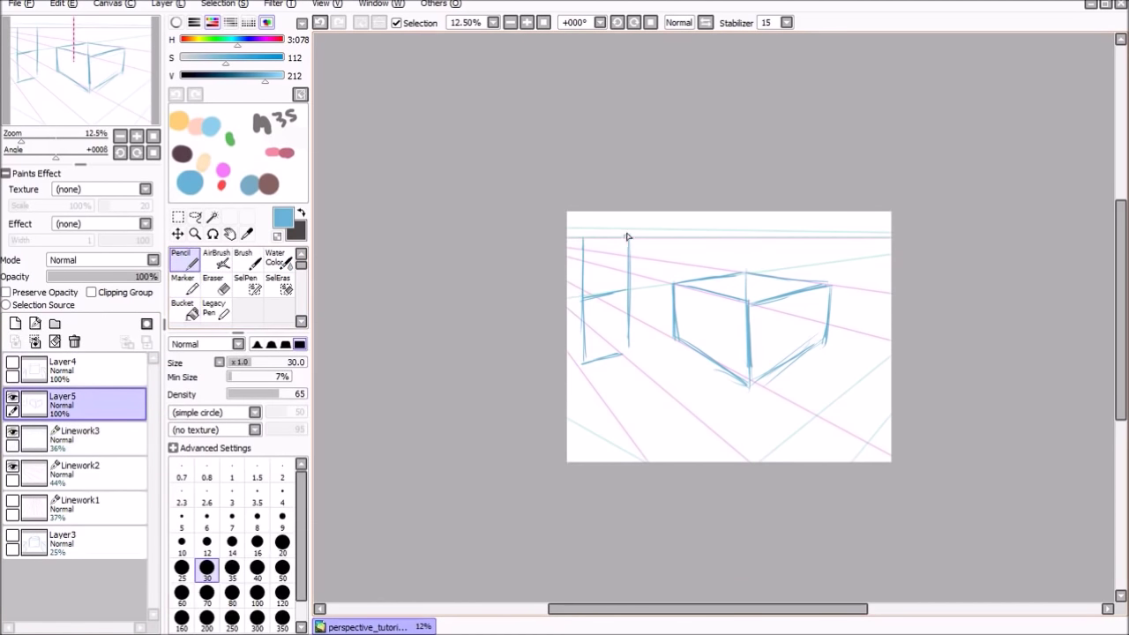
pyautogui.moveTo(582, 229); pyautogui.dragTo(631, 225)
pyautogui.moveTo(566, 346)
pyautogui.mouseDown()
pyautogui.moveTo(582, 364)
pyautogui.moveTo(617, 357)
pyautogui.mouseUp()
# Step: Hide Linework3 and Linework2 to view both sketched boxes without guides
pyautogui.click(13, 431)
pyautogui.click(12, 466)
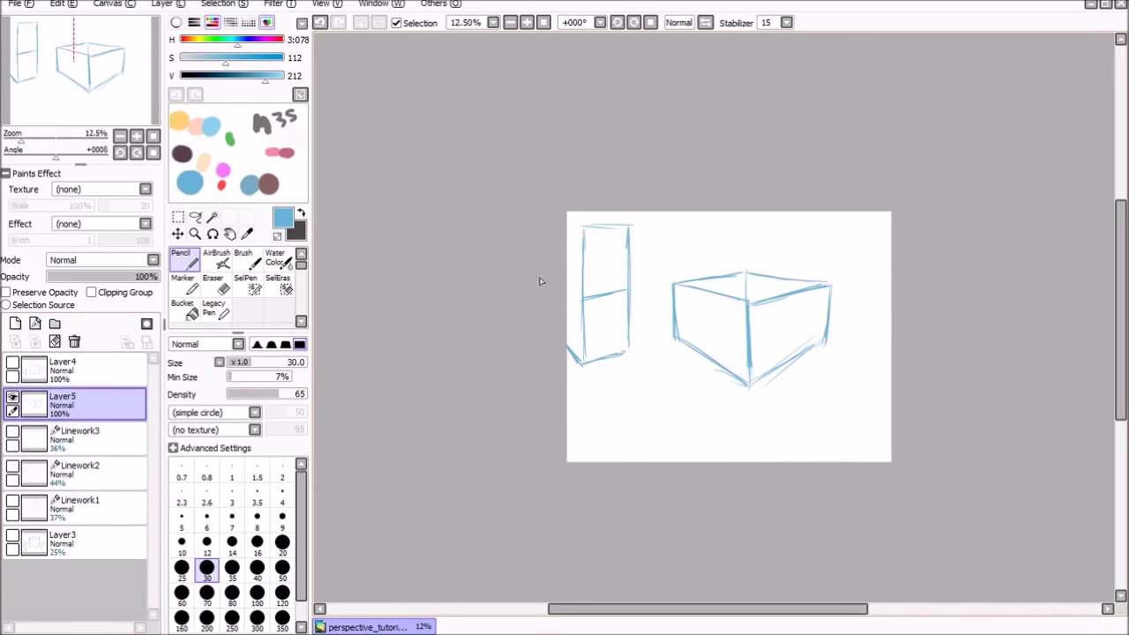